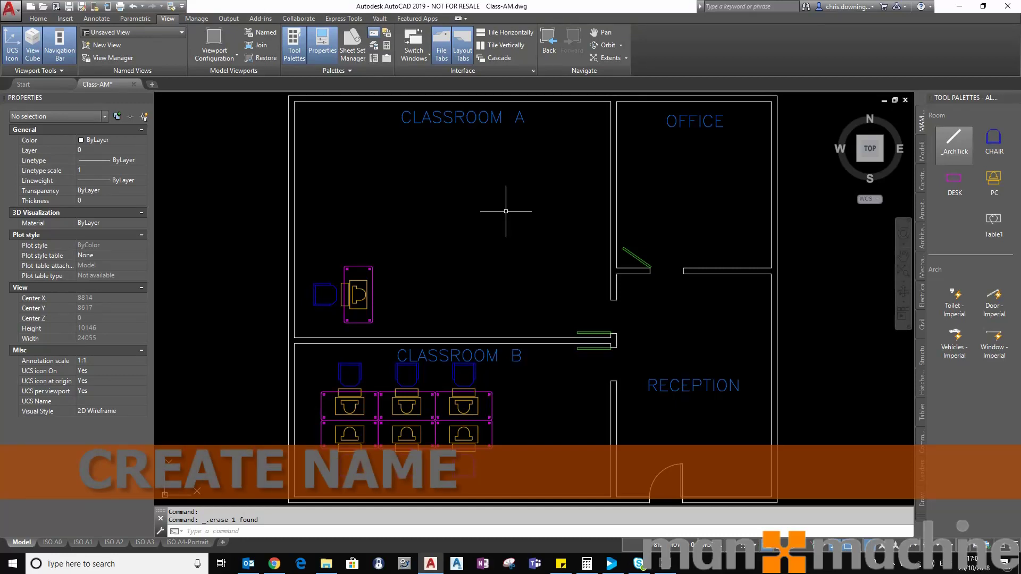
- Move the UCS origin to the lower-left inside corner of Classroom A
click(160, 468)
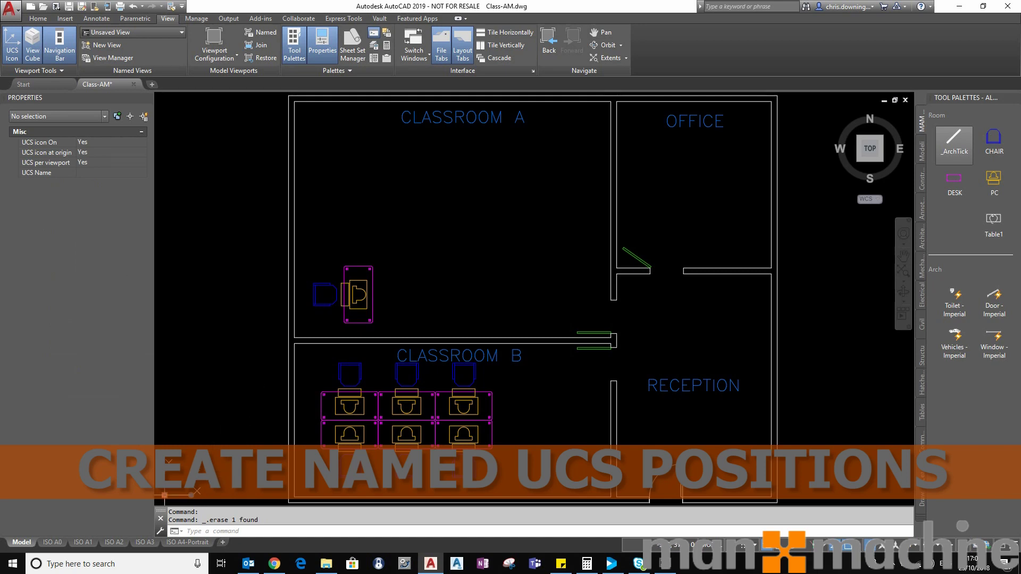
click(164, 495)
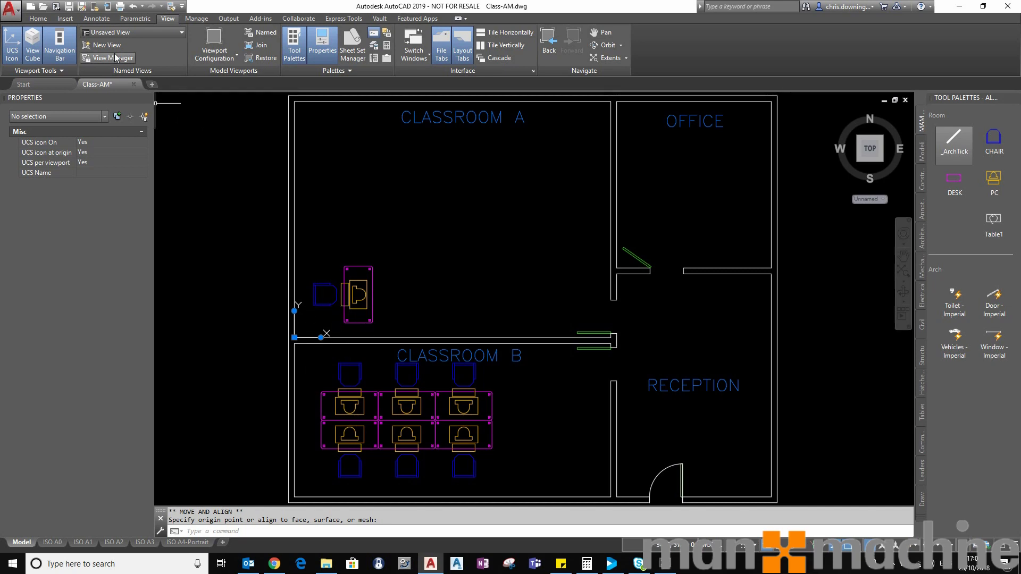
- Draw a circle in Classroom A centred at 2000,3000 from the relocated UCS origin, with a radius of 500
click(39, 20)
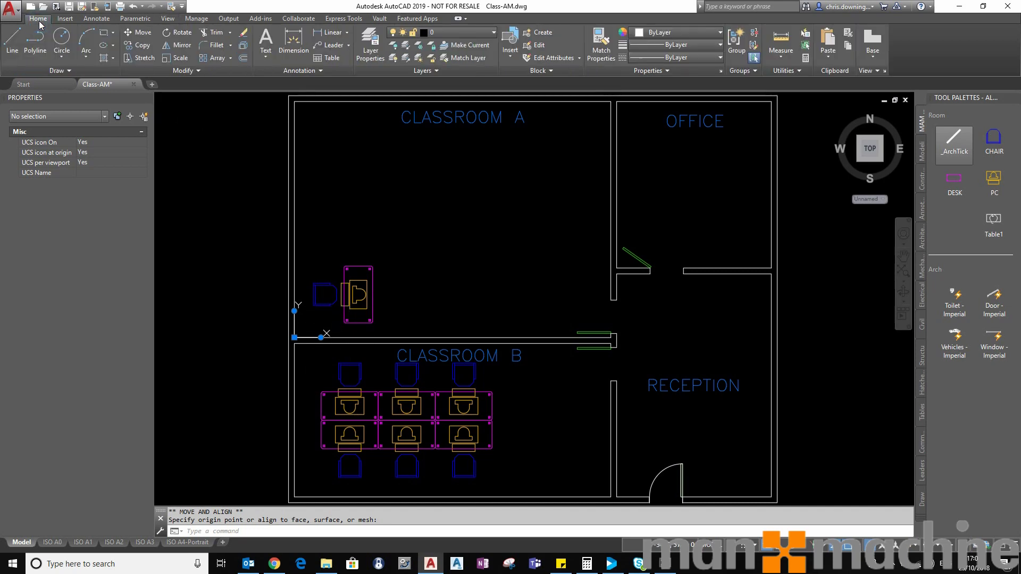
click(62, 37)
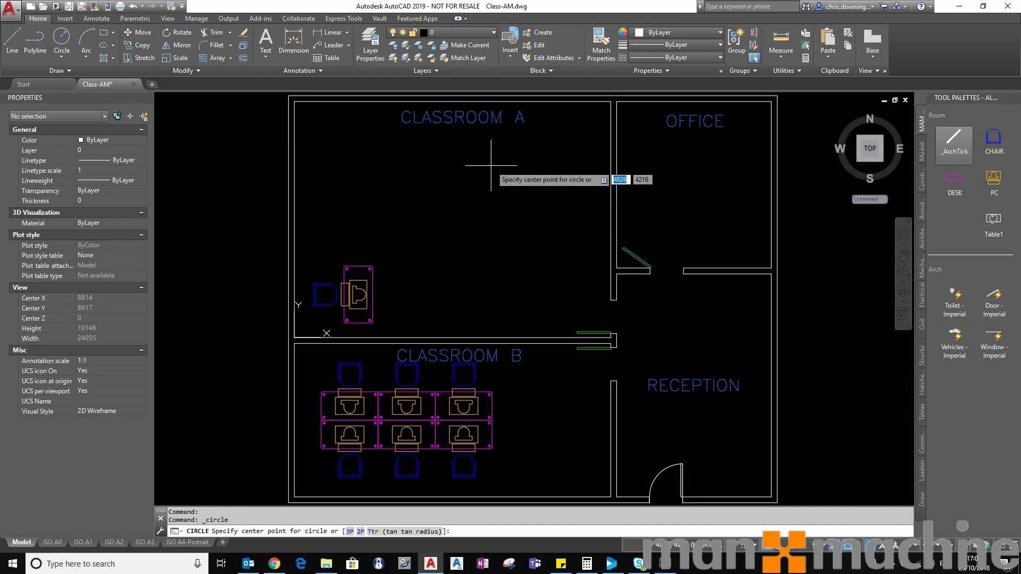
text(2000)
key(Tab)
text(30)
key(Return)
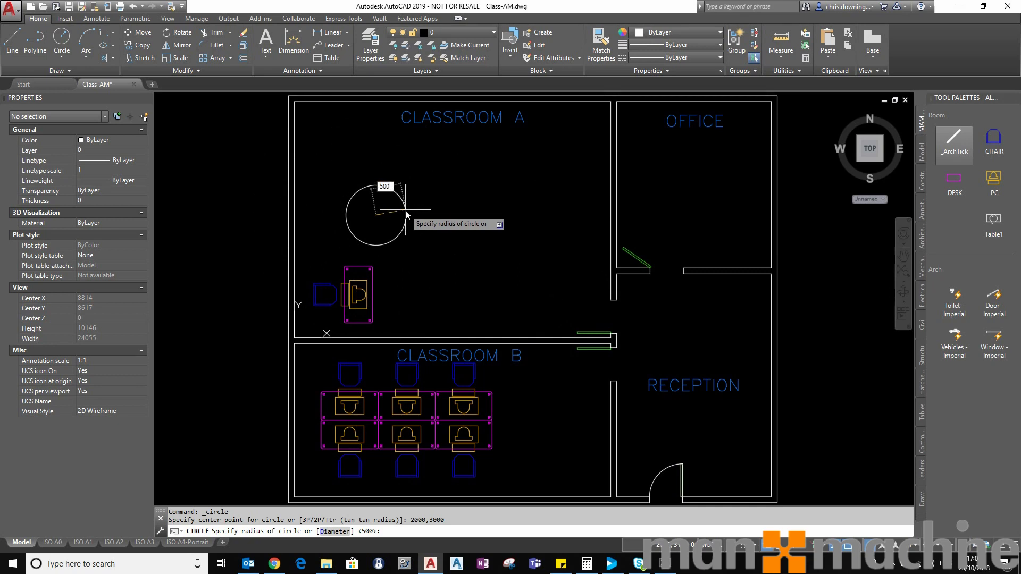
text(500)
key(Return)
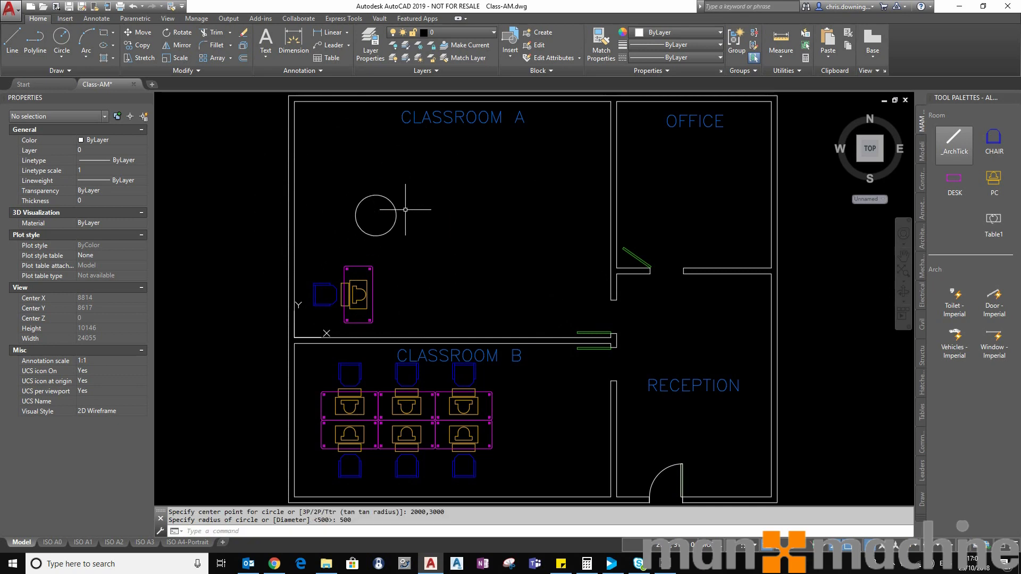
- Enable the Center object snap and measure the distance from the circle's centre to Classroom A's lower-left inside corner
click(781, 40)
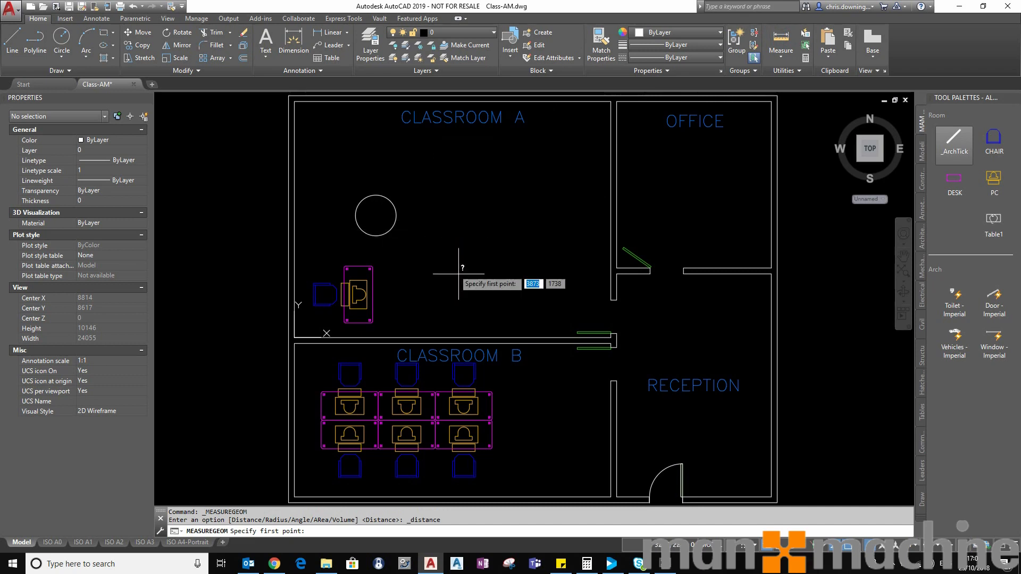
click(860, 552)
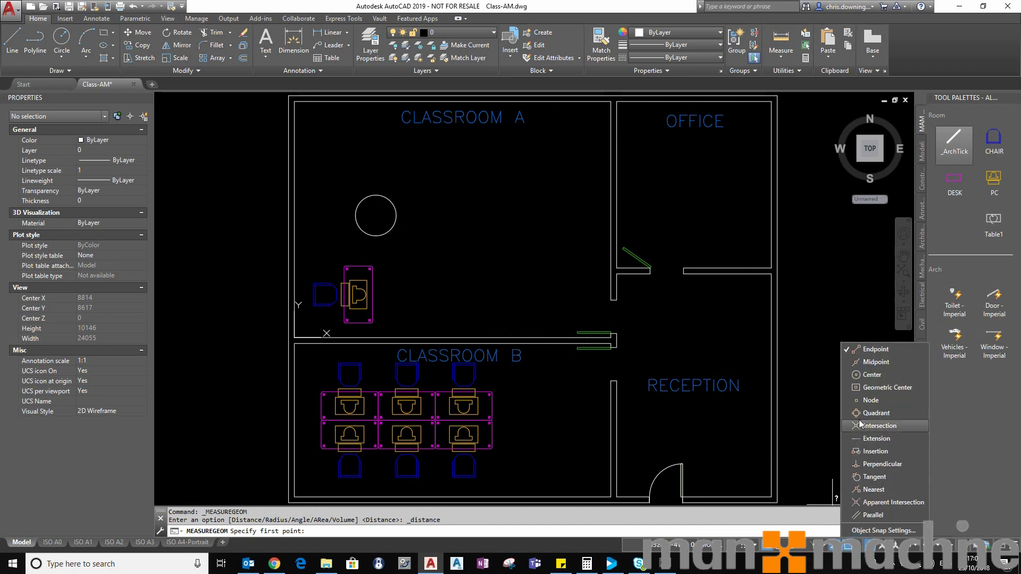
click(869, 375)
click(375, 215)
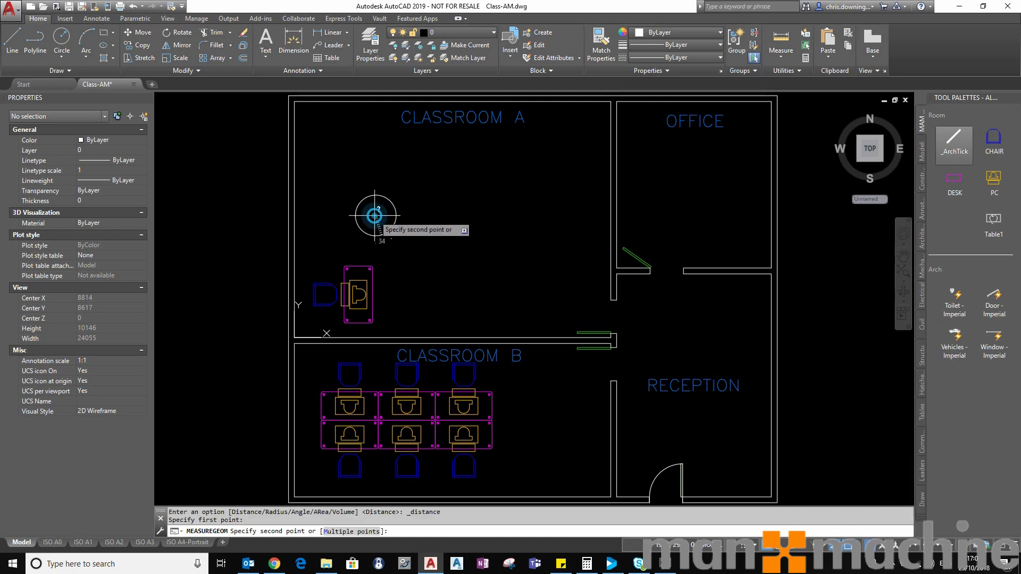
click(294, 337)
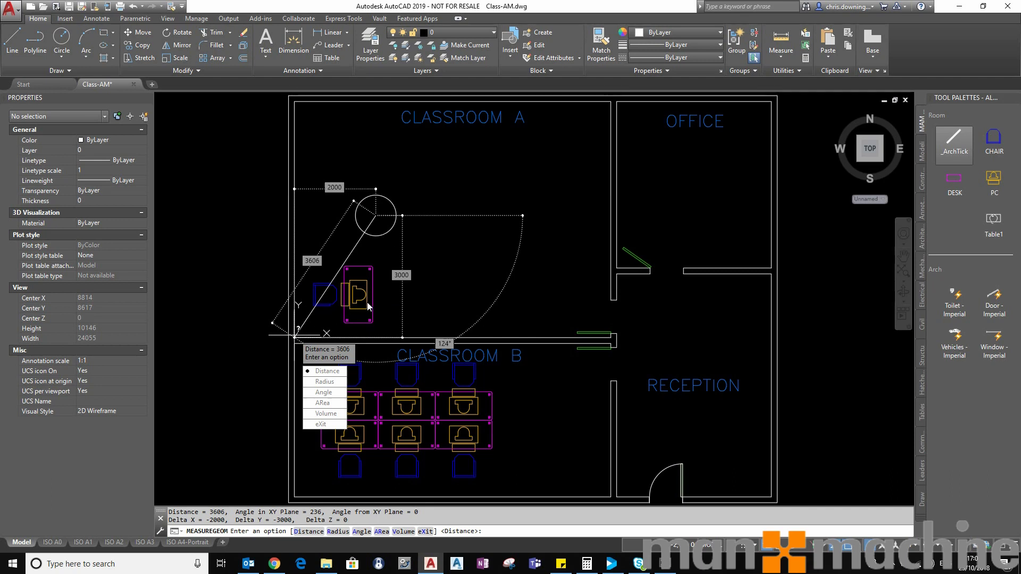
key(Escape)
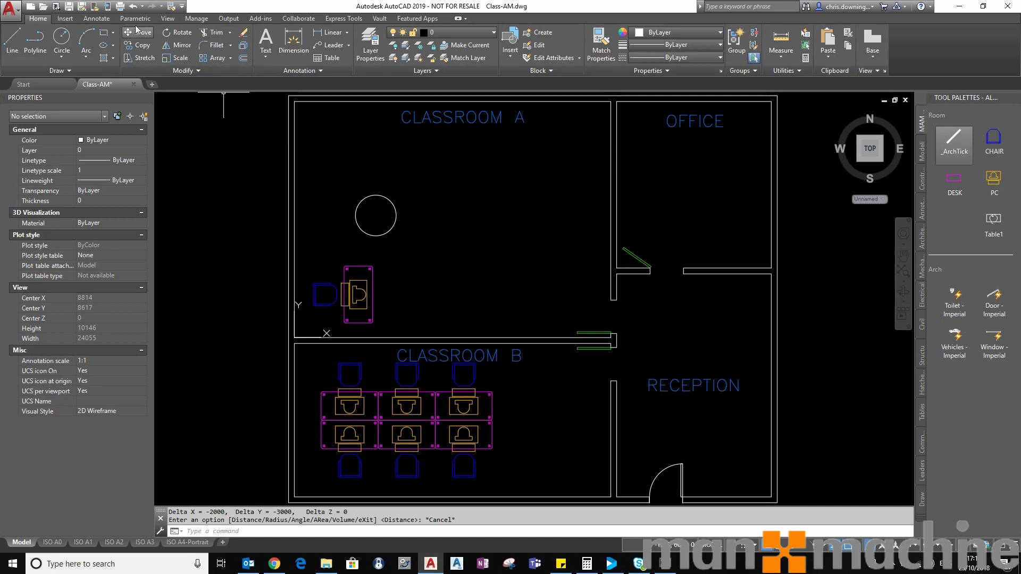
- Show the Coordinates panel on the View ribbon
click(169, 18)
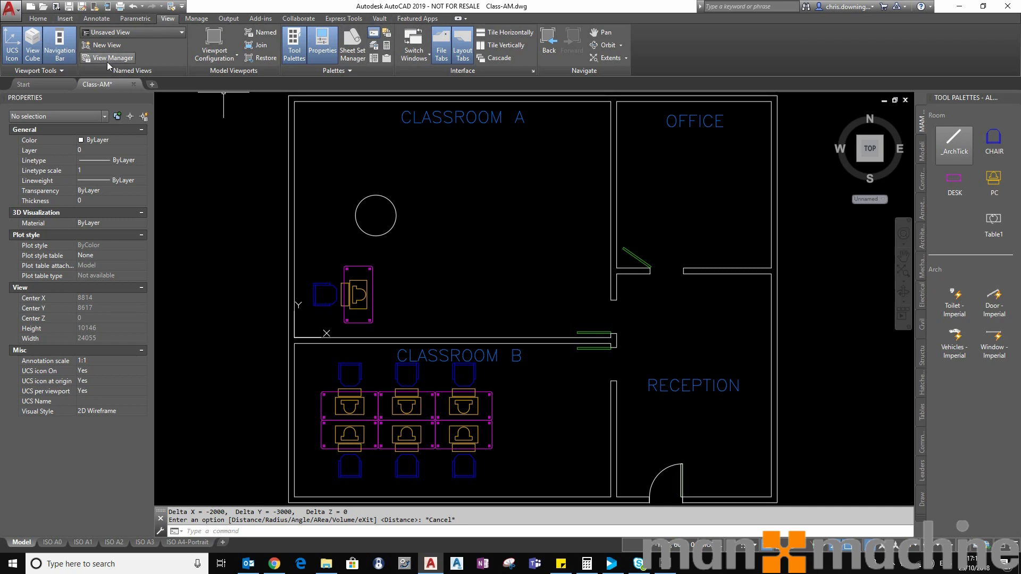
right_click(276, 70)
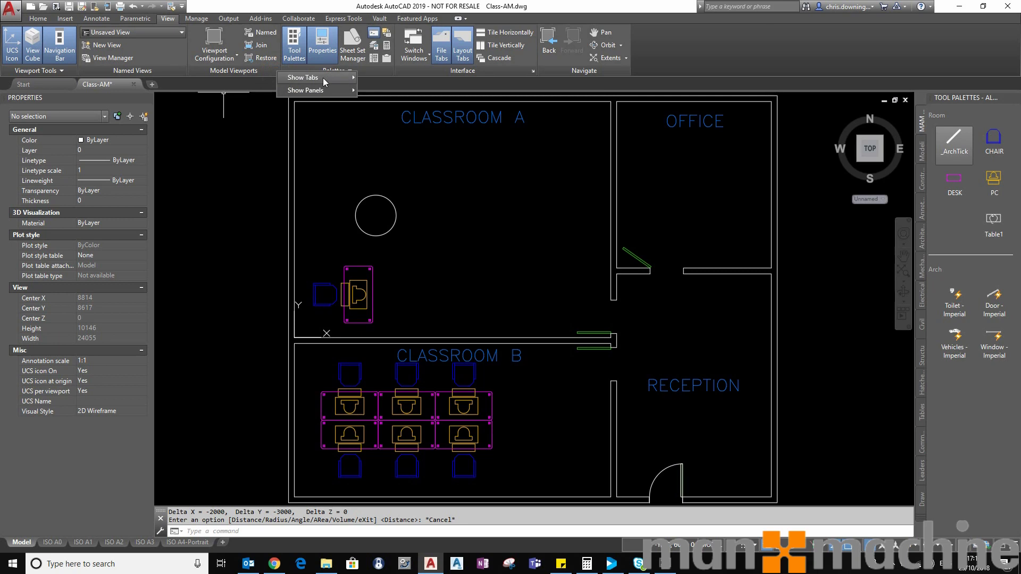
mouse_move(317, 91)
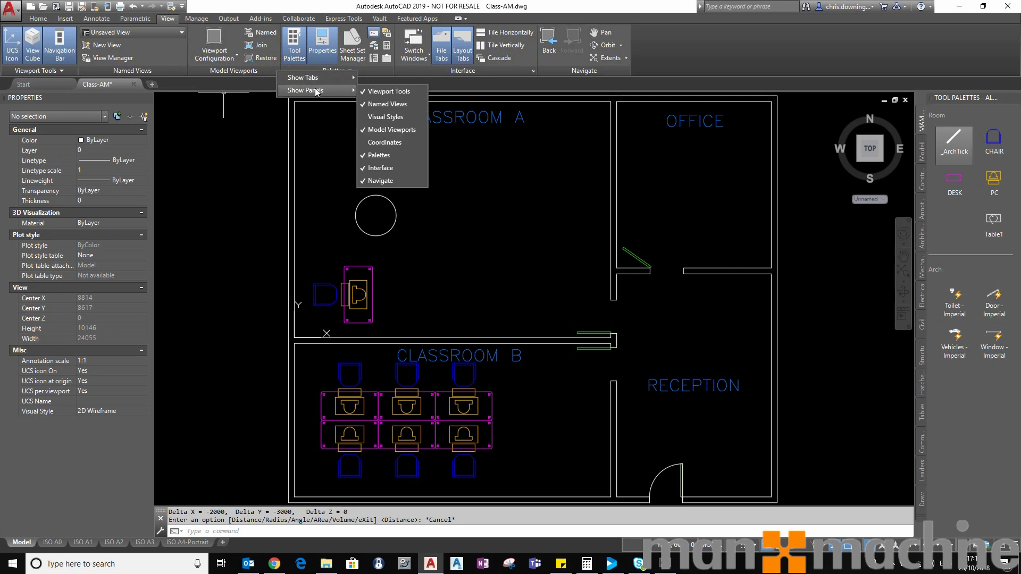
click(382, 143)
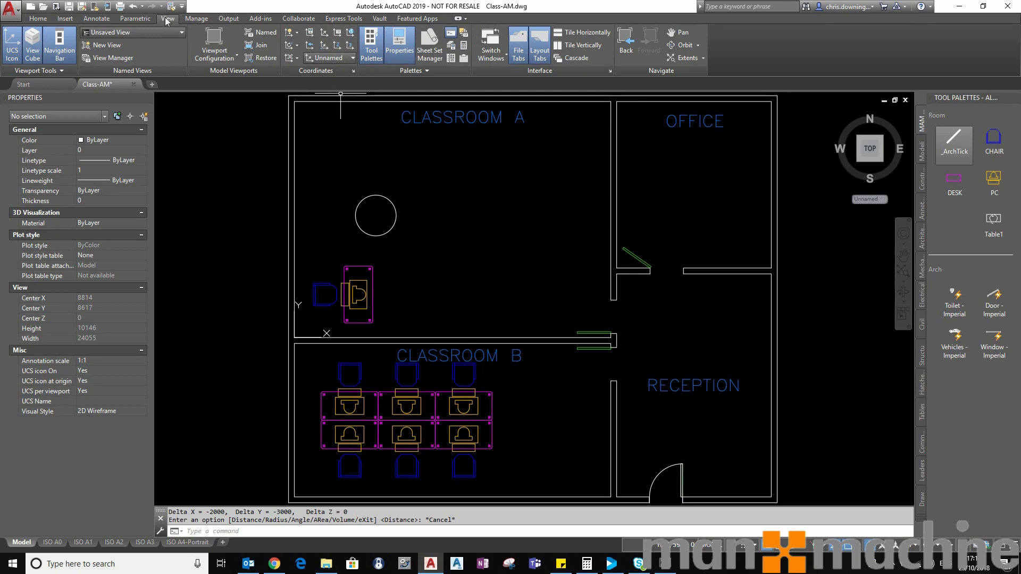
- Save the current workspace, replacing the existing personalised Drafting & Annotation workspace
click(934, 547)
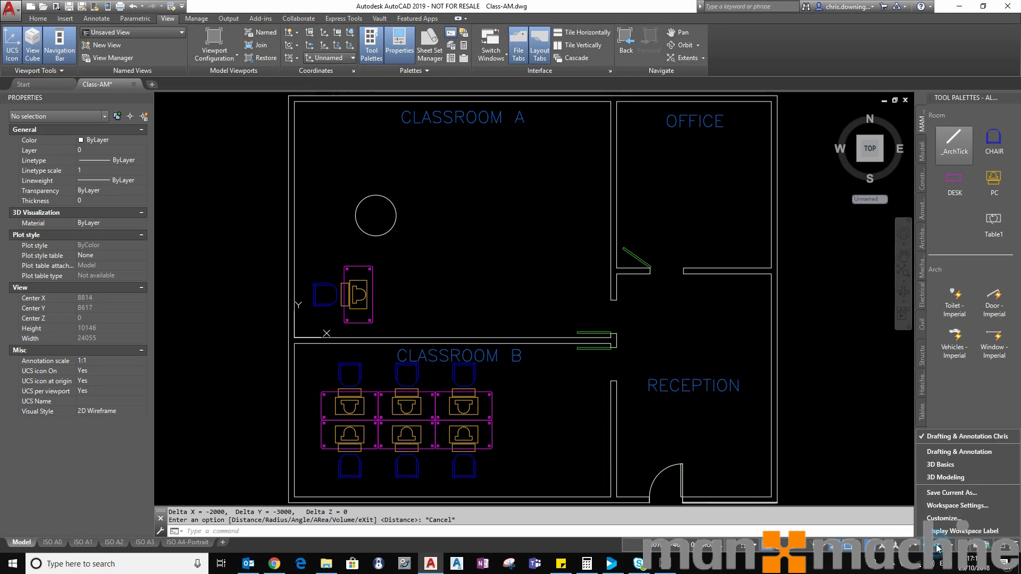
click(952, 491)
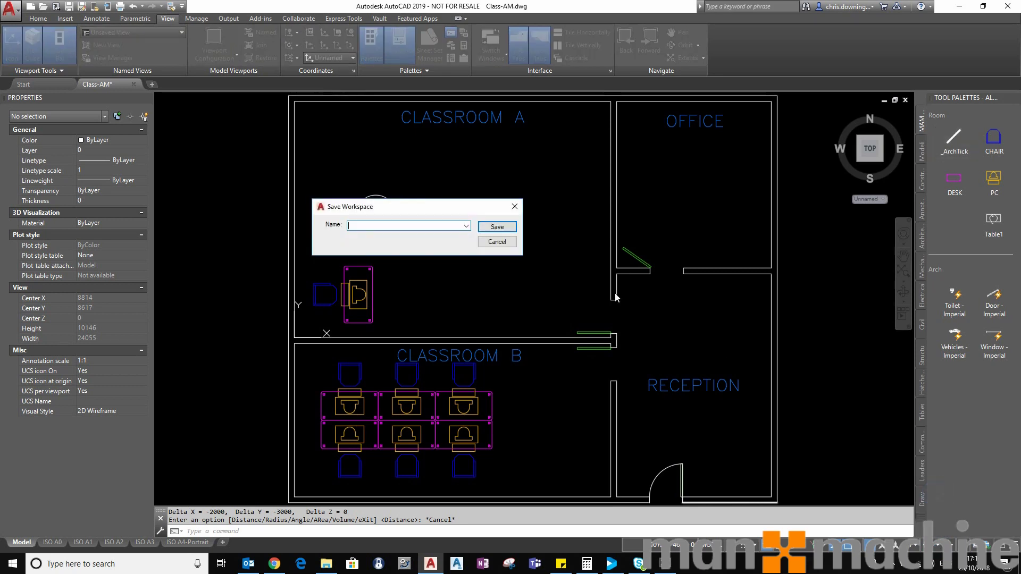
click(466, 226)
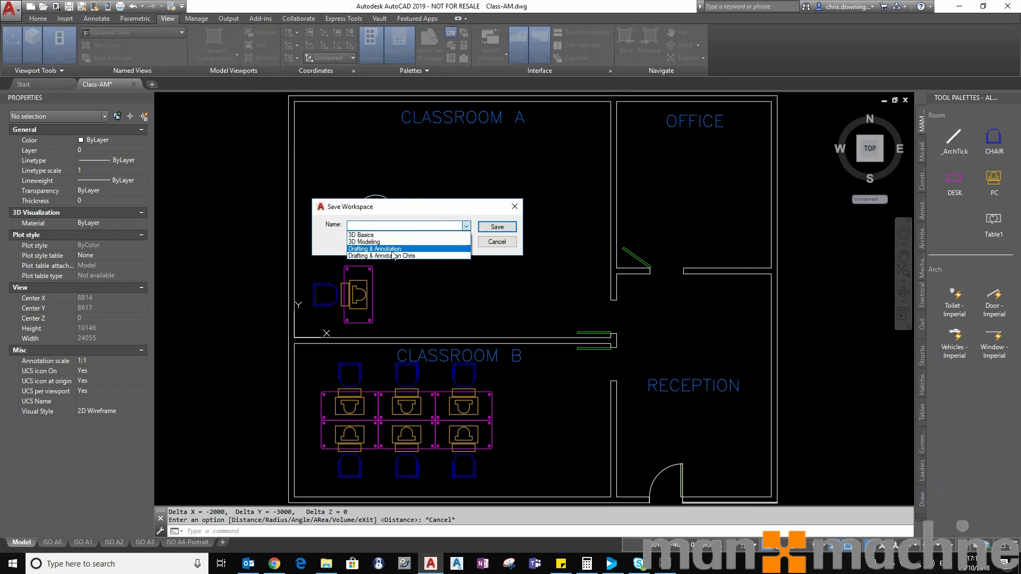
click(383, 248)
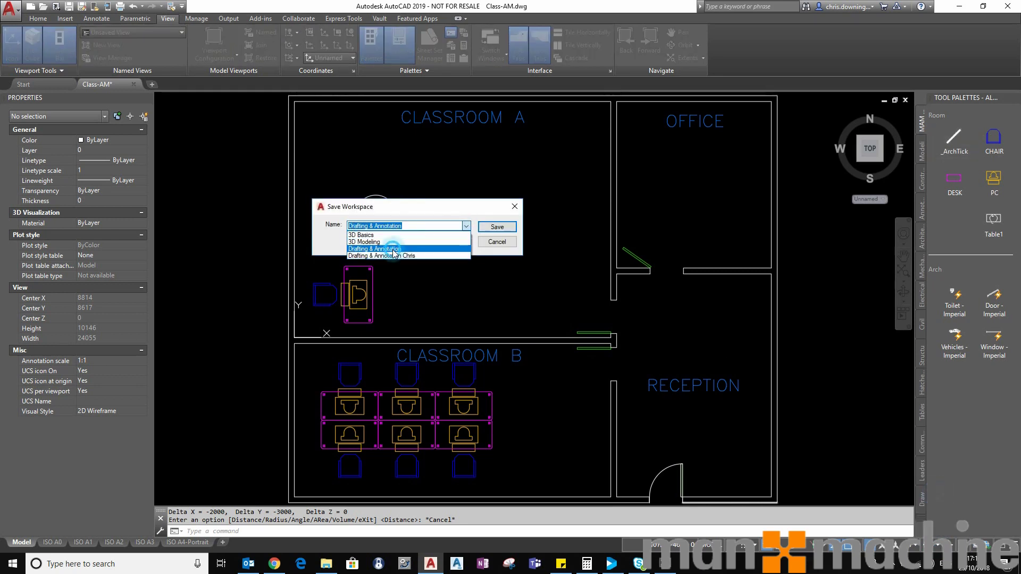
click(464, 229)
click(419, 255)
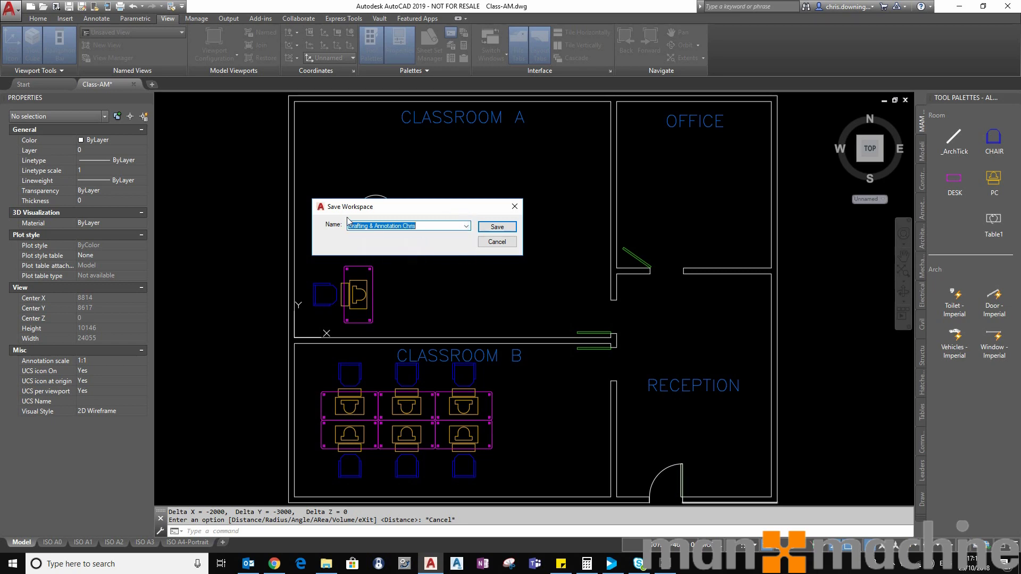
click(490, 226)
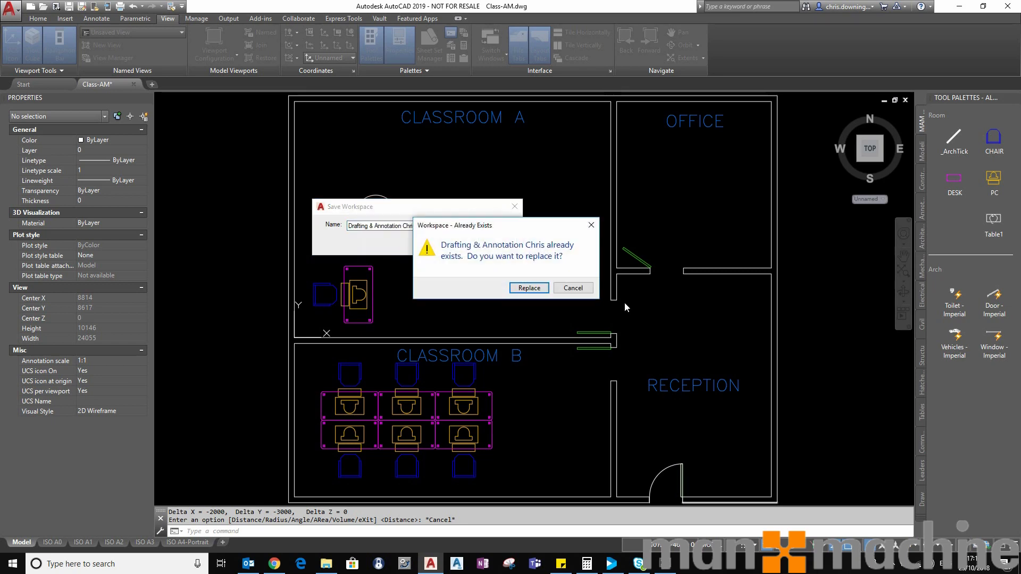
click(521, 288)
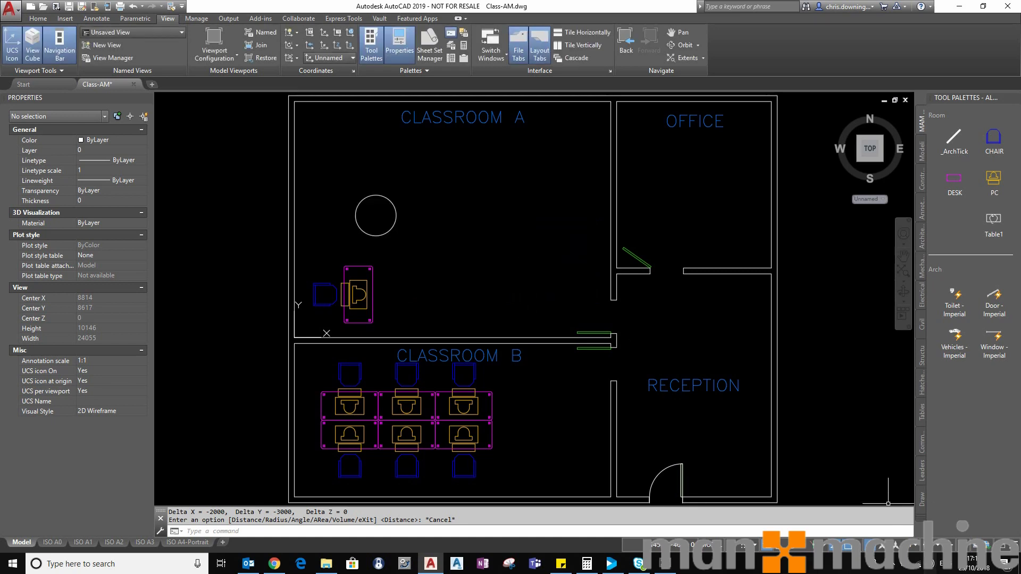
- Review the workspace settings for how changes are handled when switching workspaces
click(935, 548)
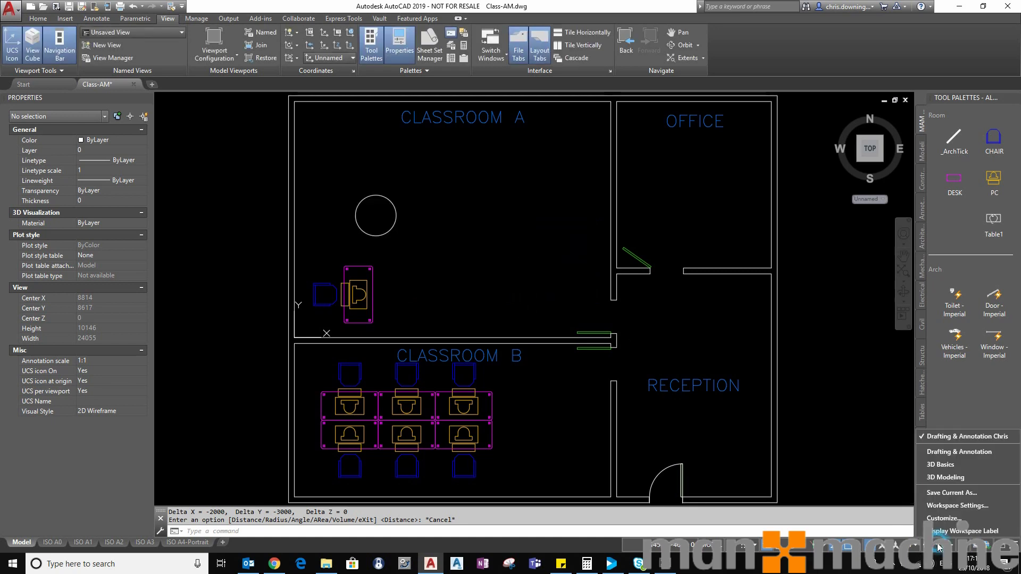
click(951, 506)
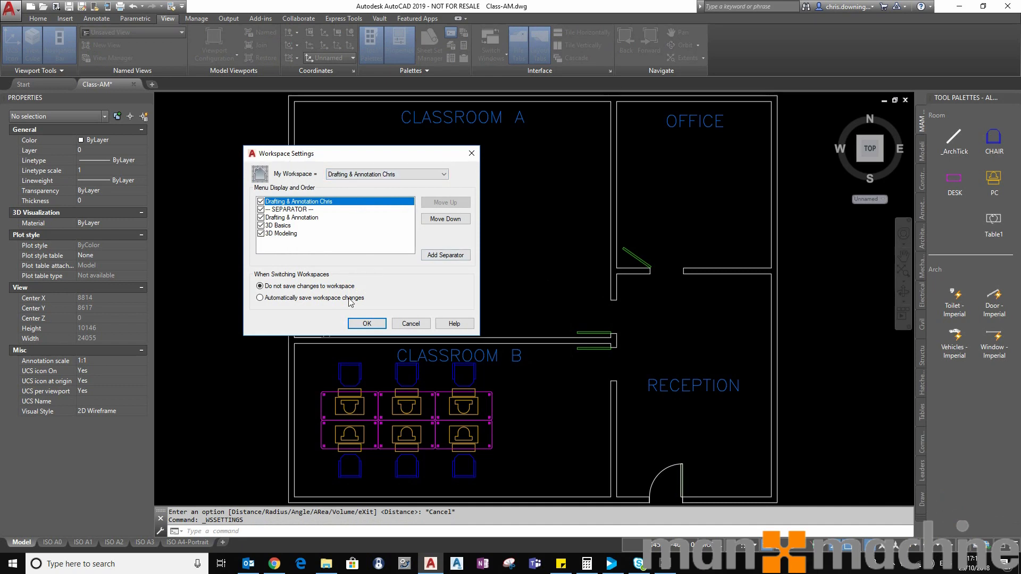
click(366, 326)
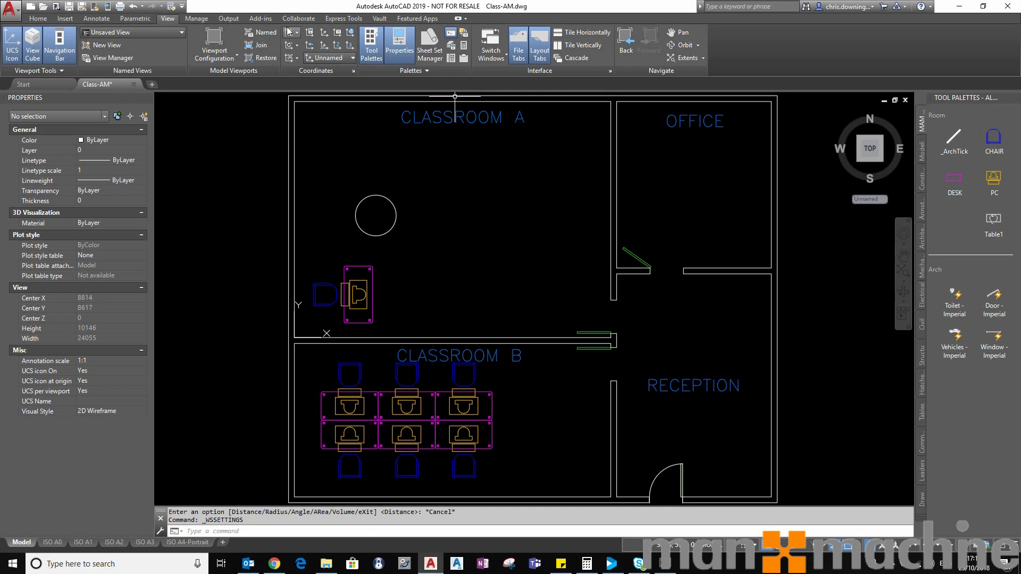
- Restore the World coordinate system as the current UCS
click(321, 60)
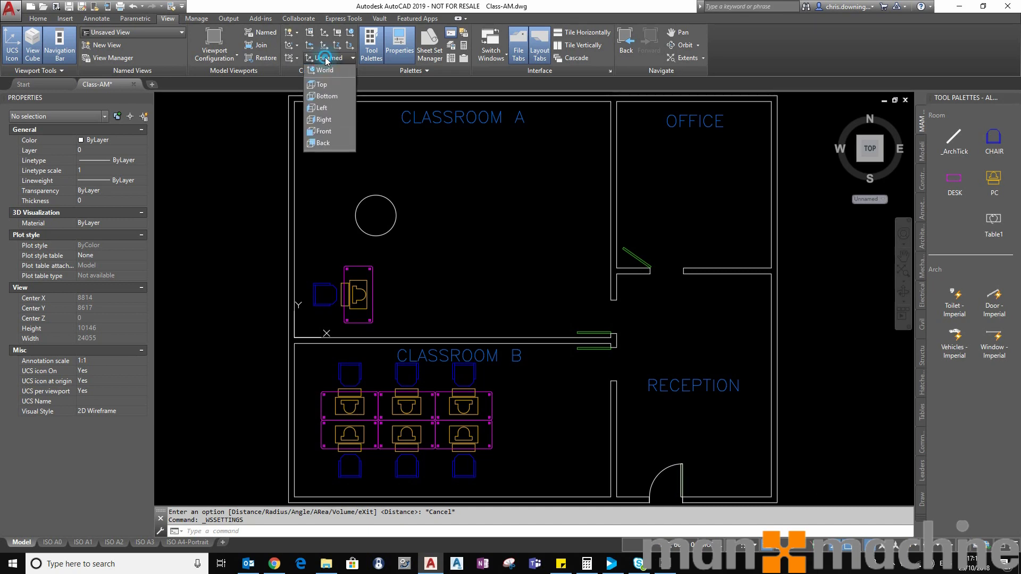
click(331, 58)
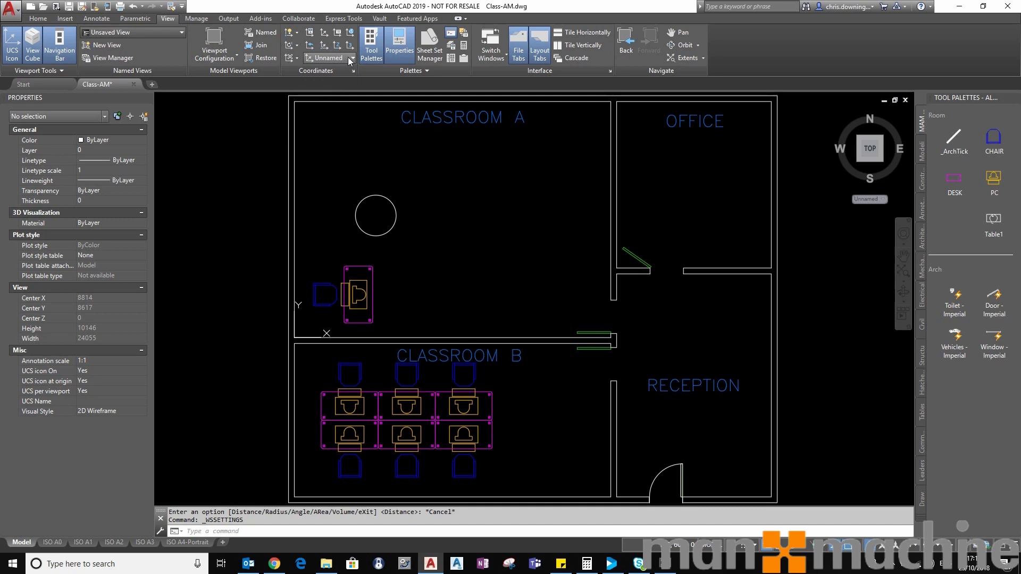
click(350, 59)
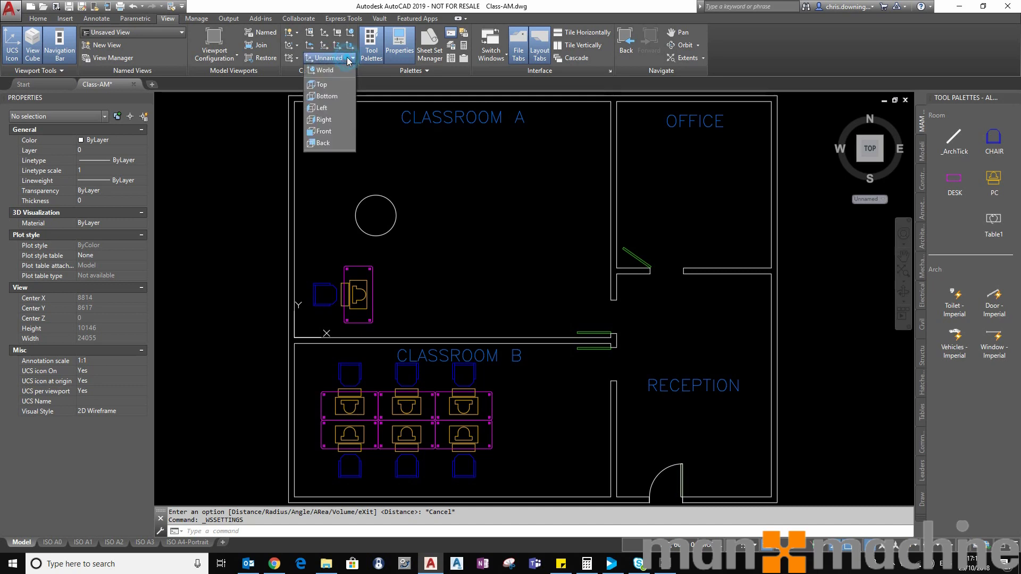
click(323, 69)
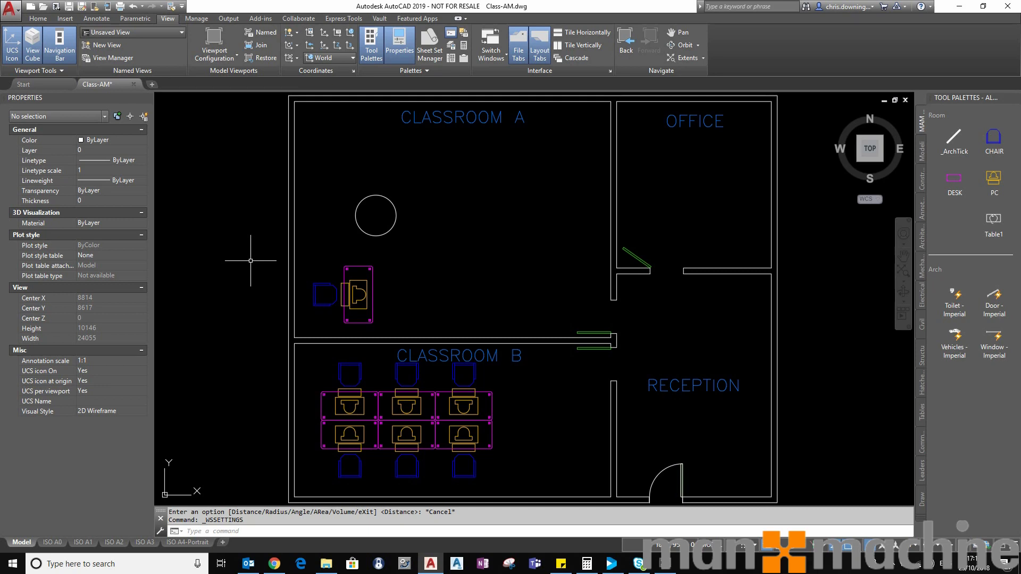
- Draw a second circle centred at 2000,3000 in the World UCS, with a radius of 500
click(38, 18)
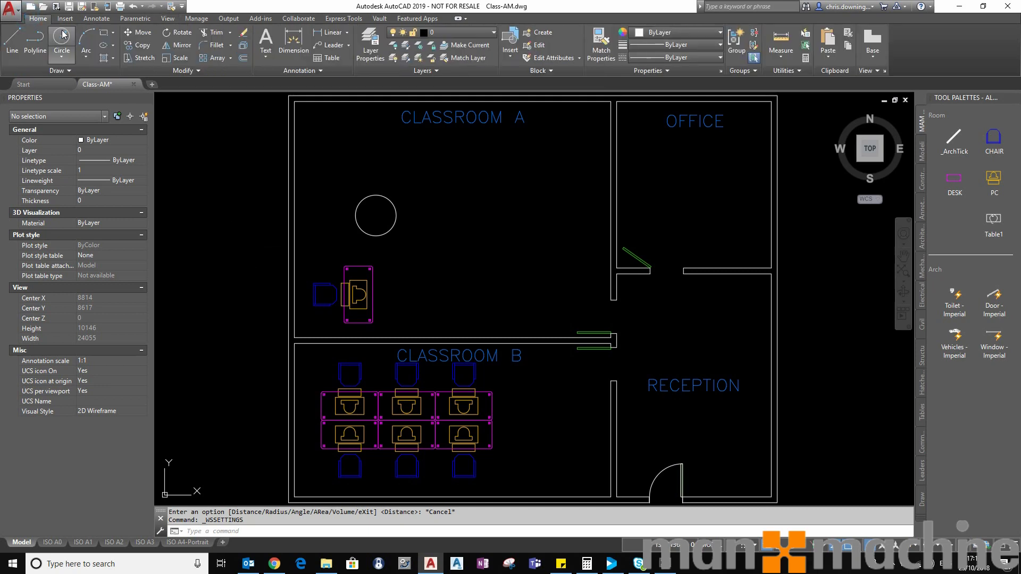
click(62, 48)
text(2000)
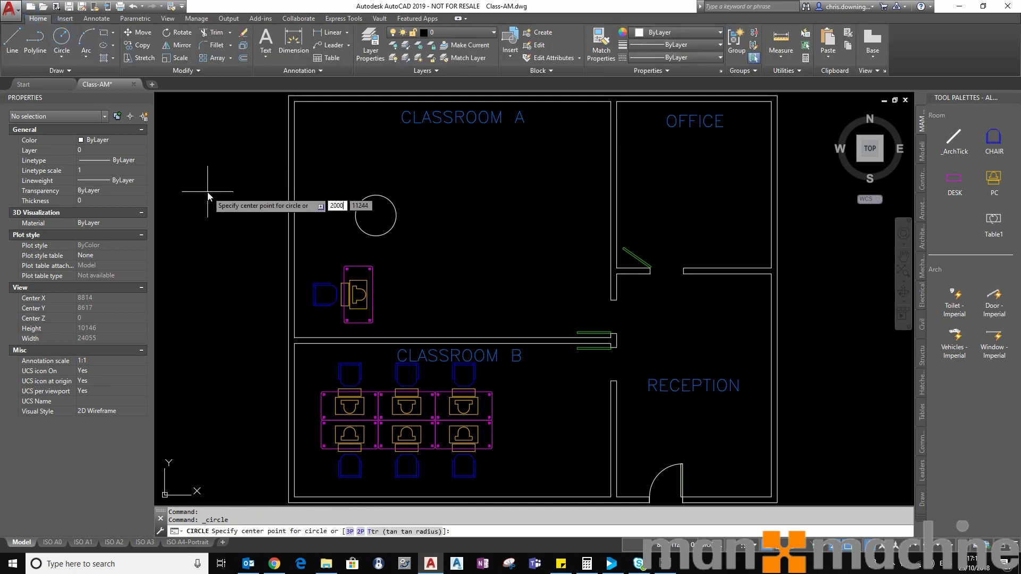
key(Tab)
text(30)
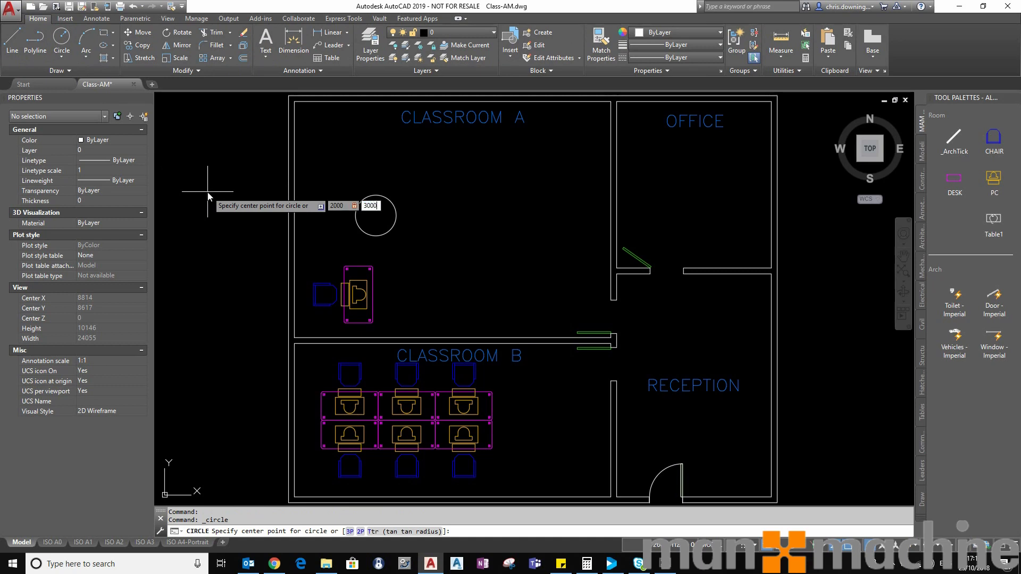
text(00)
key(Return)
scroll(210, 292, down, 3)
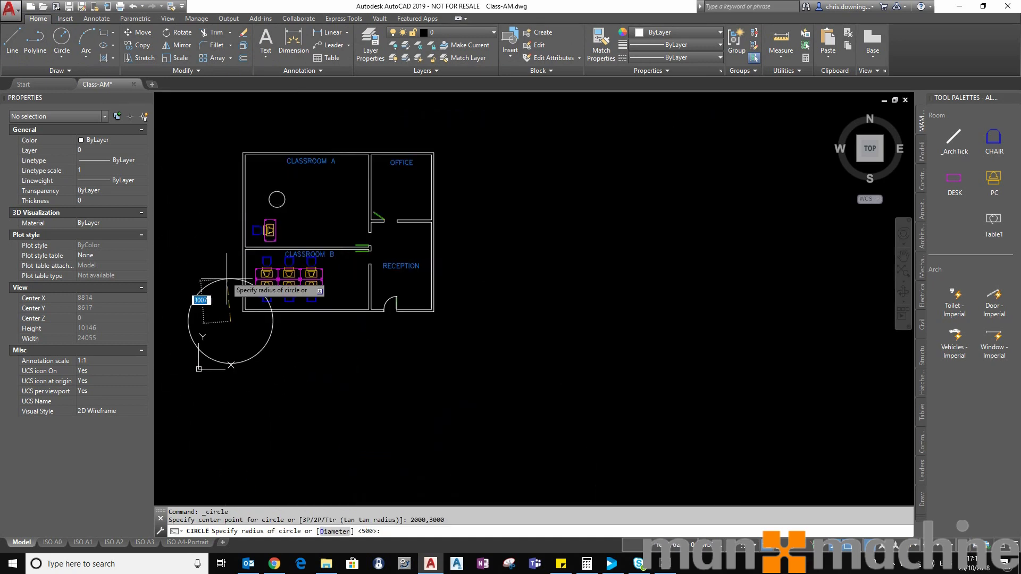
scroll(214, 290, up, 2)
scroll(205, 309, up, 2)
text(5)
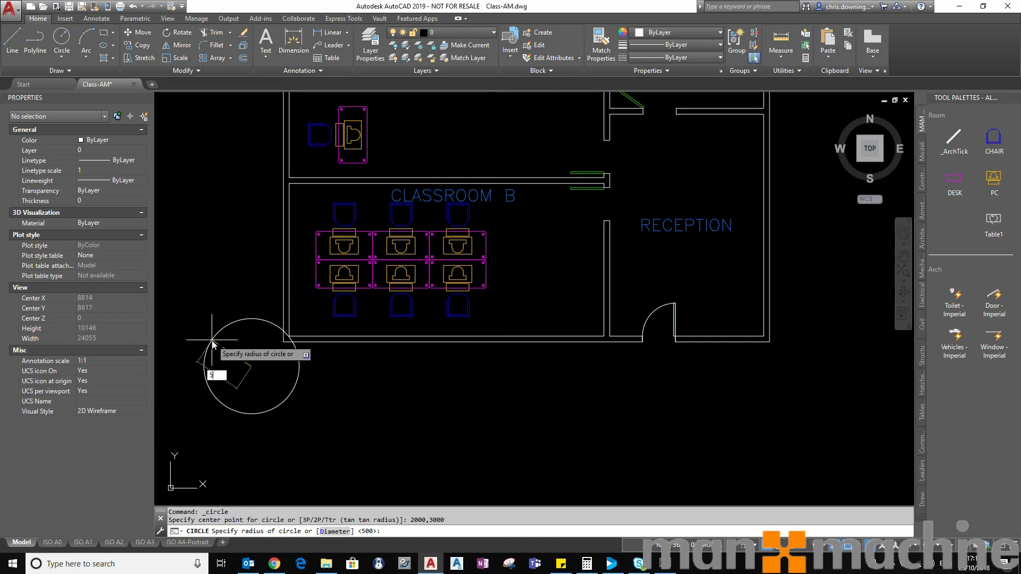
text(00)
key(Return)
mouse_move(317, 276)
middle_down()
mouse_move(392, 307)
mouse_move(372, 345)
middle_up()
middle_drag(472, 148, 401, 206)
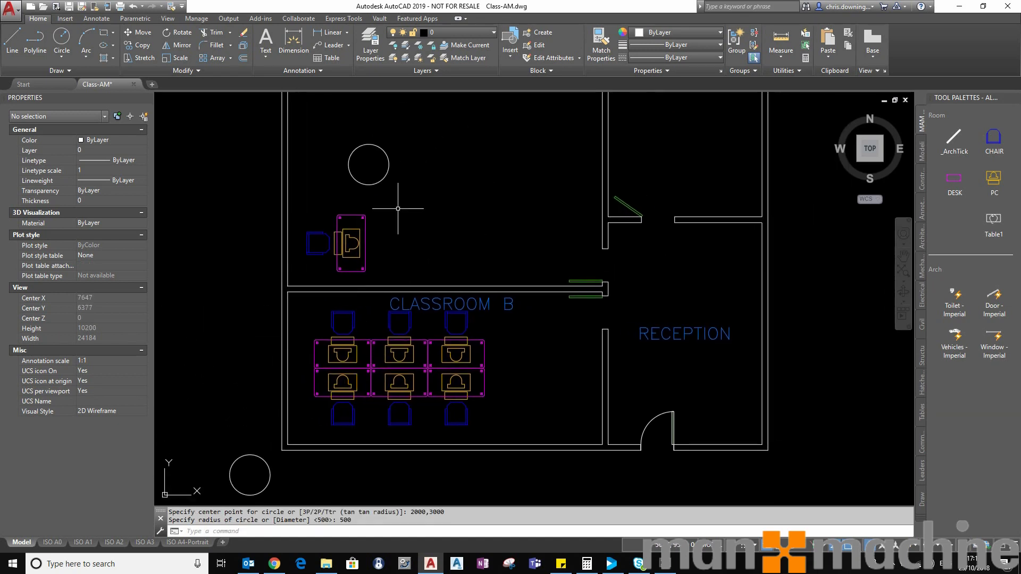
- Move the UCS origin from the World position to the lower-left inside corner of Classroom A
click(171, 20)
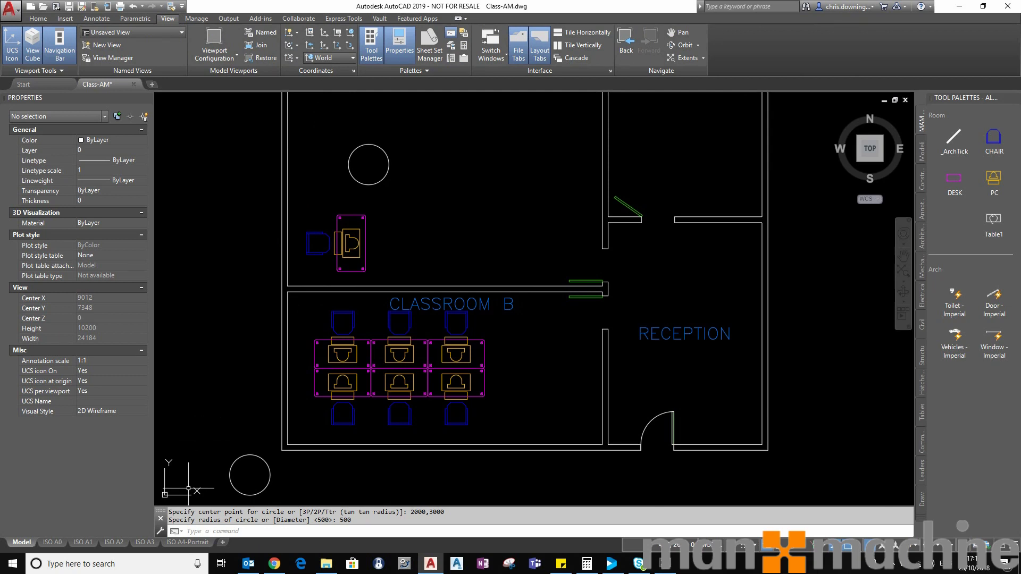
click(188, 494)
click(165, 495)
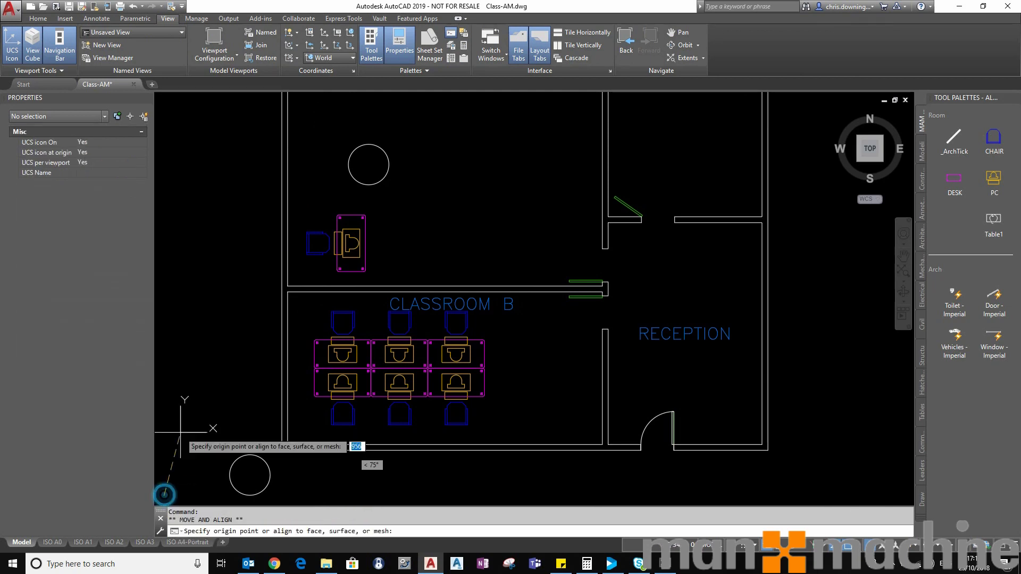
click(287, 286)
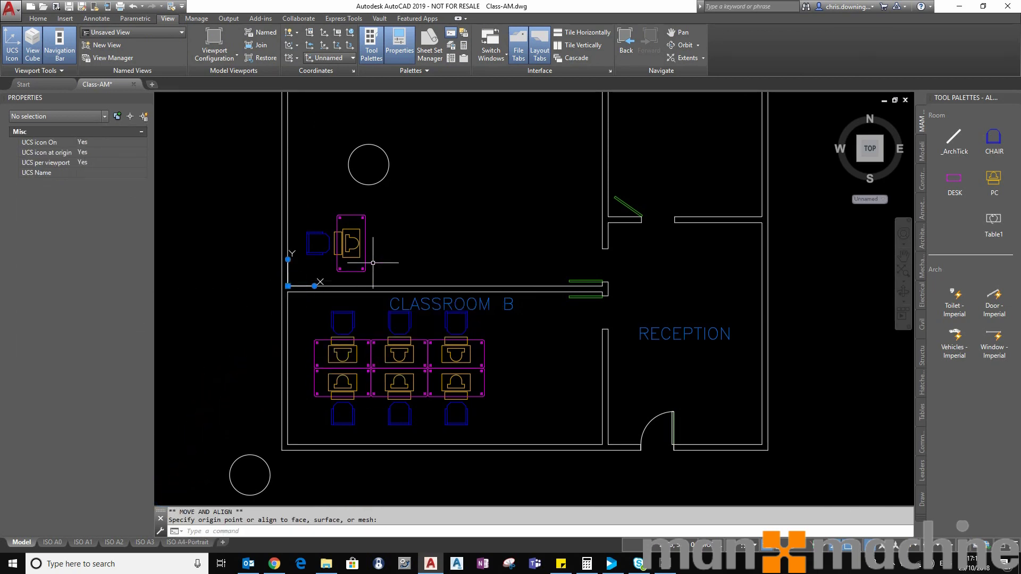
mouse_move(372, 269)
middle_down()
mouse_move(356, 331)
mouse_move(327, 353)
middle_up()
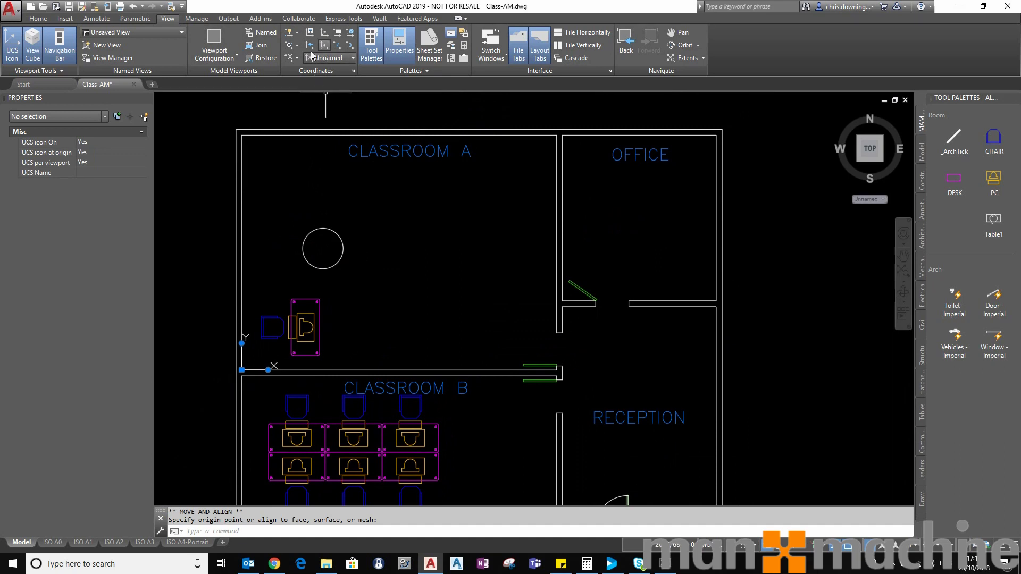
- Save the current unnamed UCS under the name Class Room A
click(354, 71)
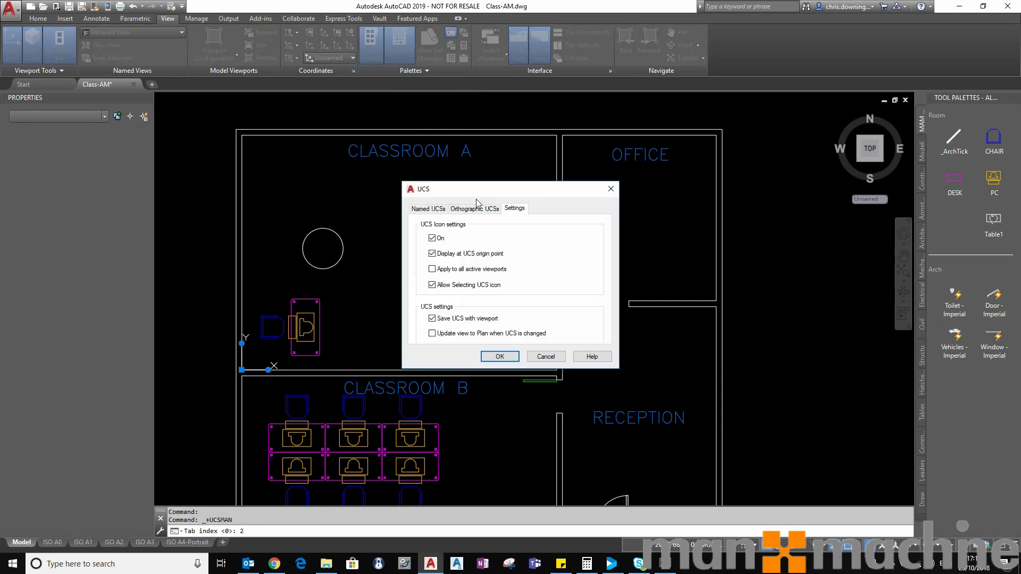
click(439, 211)
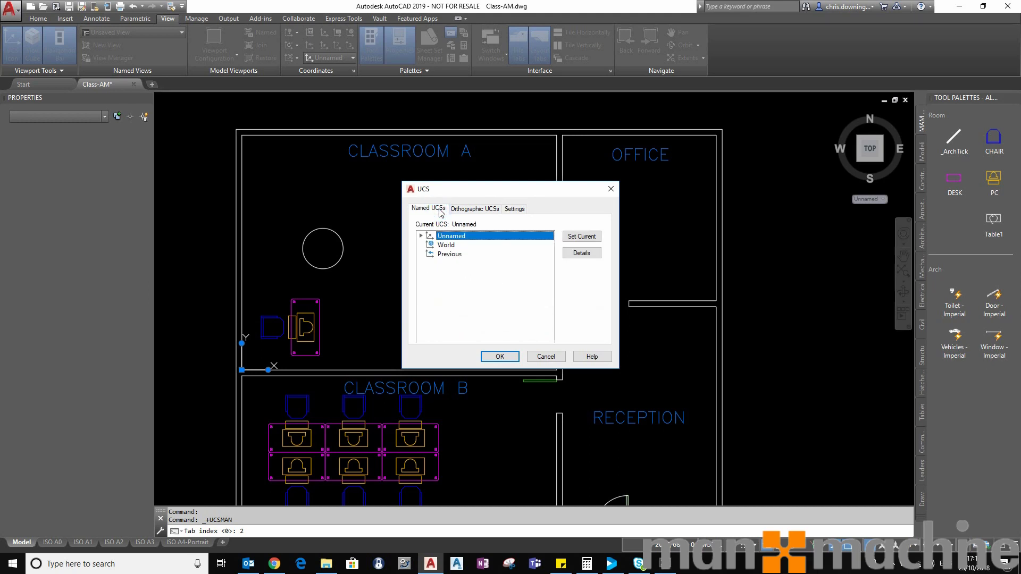
click(449, 236)
text(Class Room A)
key(Return)
click(498, 355)
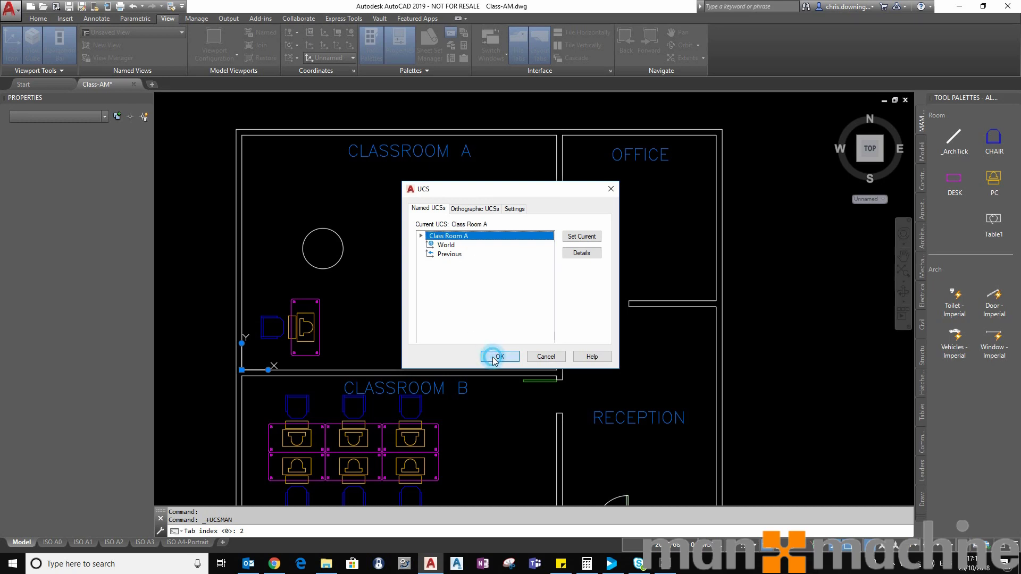
- Move the UCS origin to the lower-left inside corner of the Office
click(244, 369)
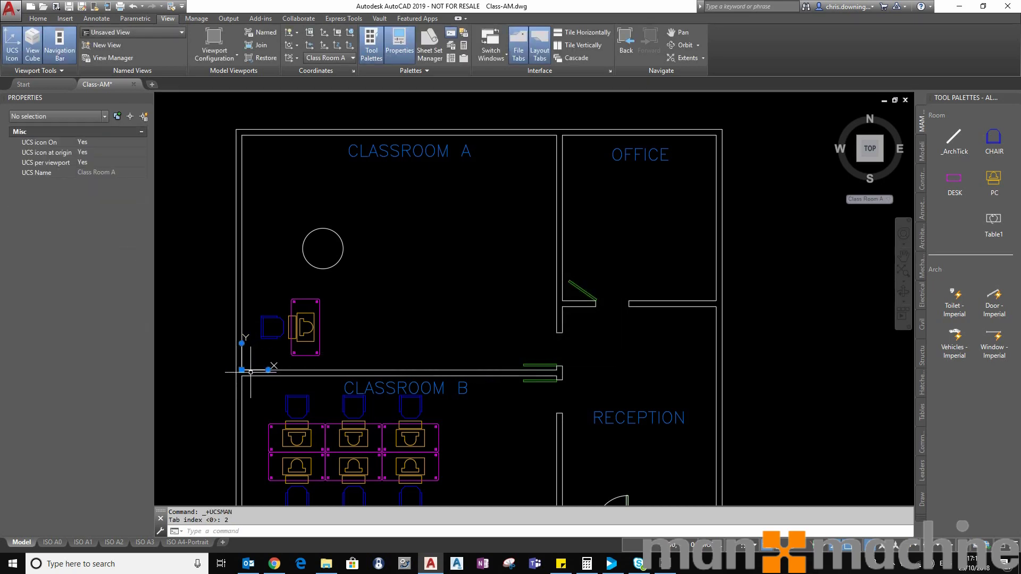
click(242, 369)
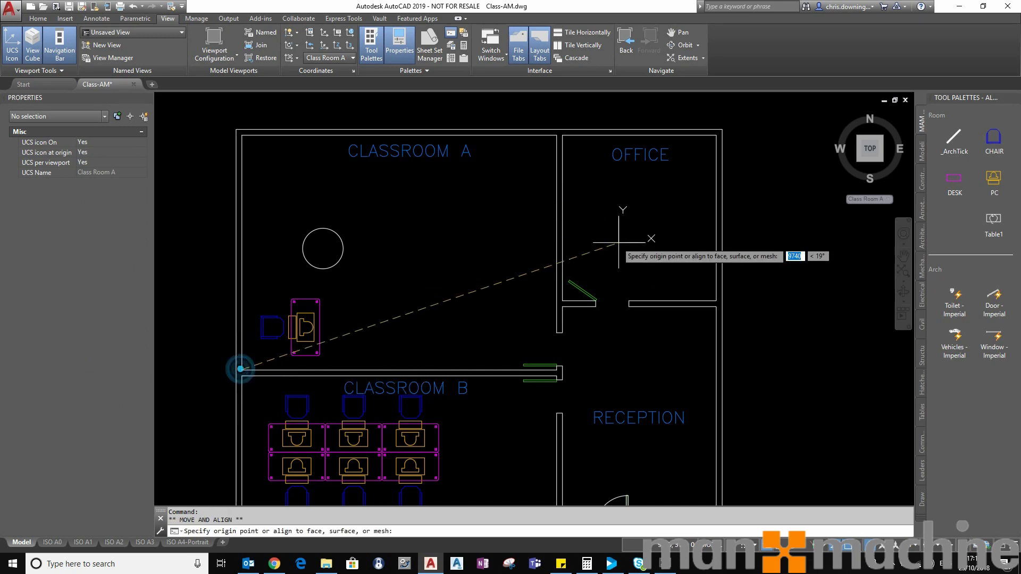
click(564, 300)
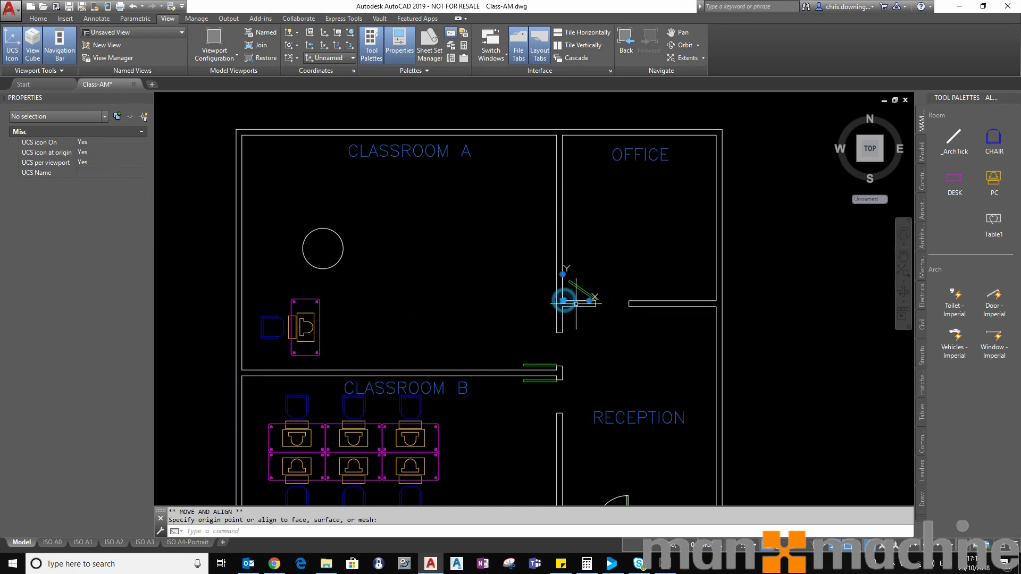
- Save the unnamed UCS at the Office corner under the name Office
click(353, 72)
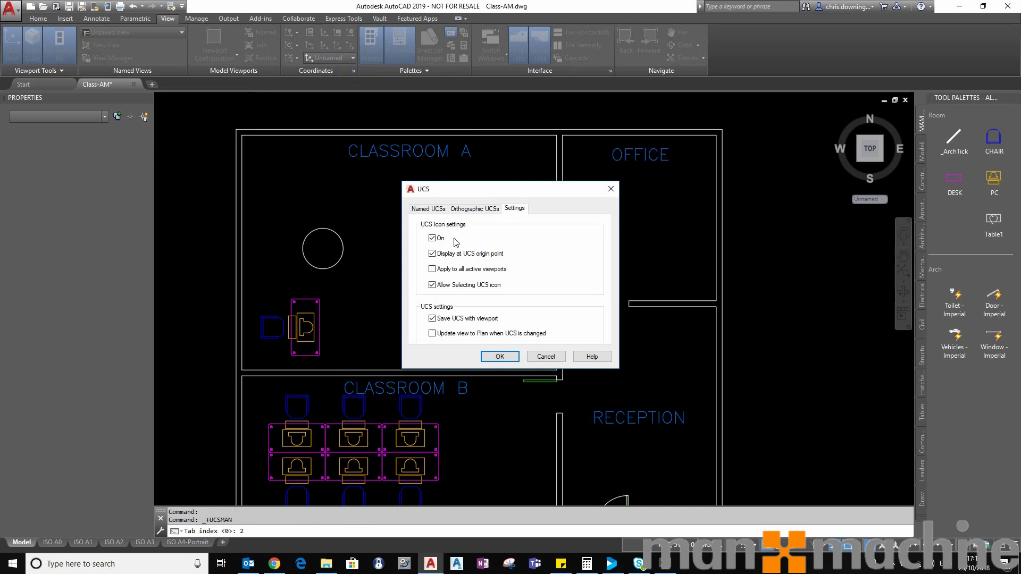
click(429, 209)
click(470, 240)
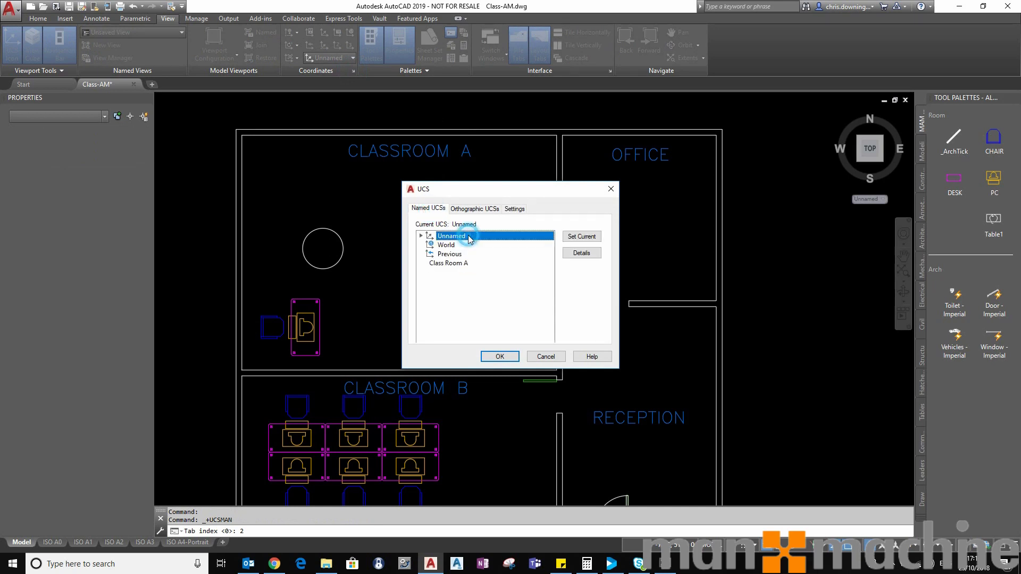
text(o)
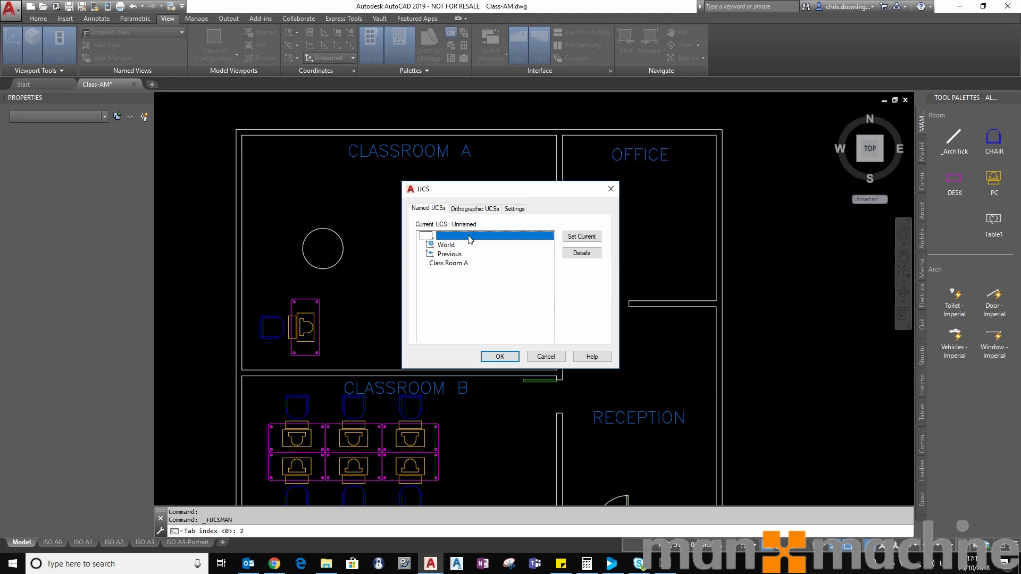
text(Office)
key(Return)
click(508, 356)
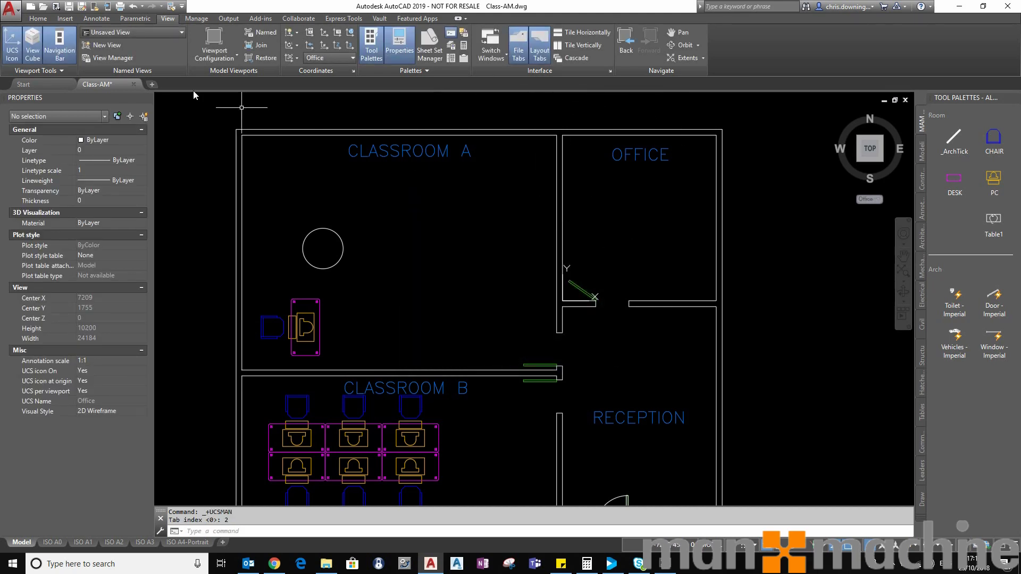
- Switch the current UCS to World, alternate between the named Class Room A and Office positions, and finish with Office current
click(343, 58)
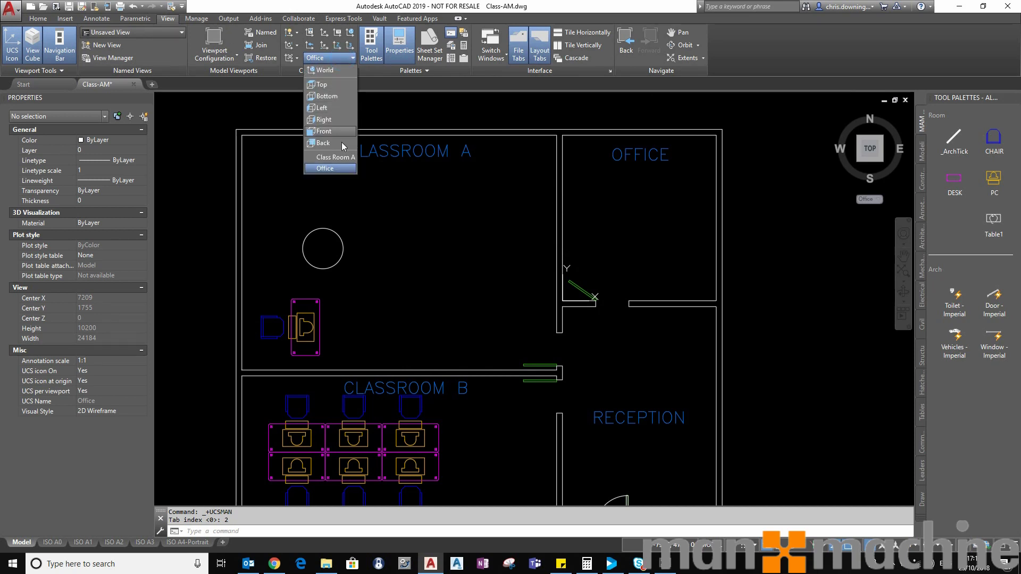
click(324, 68)
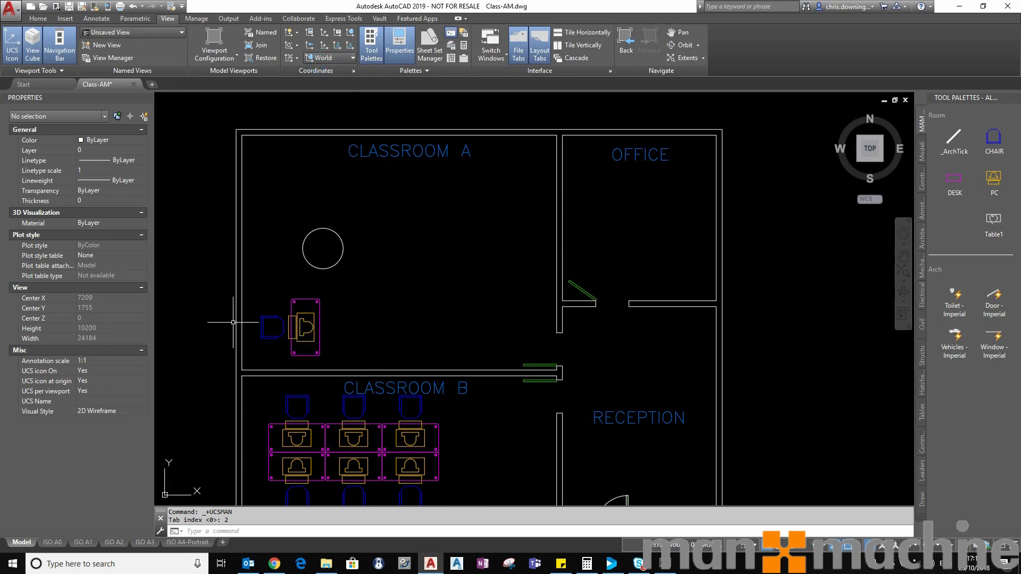
click(328, 58)
click(327, 164)
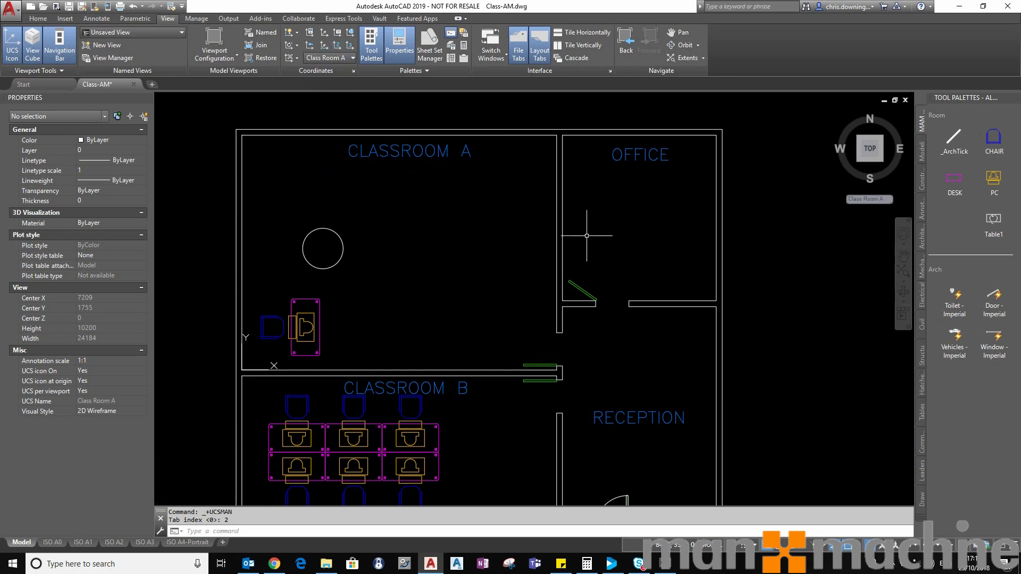
click(329, 57)
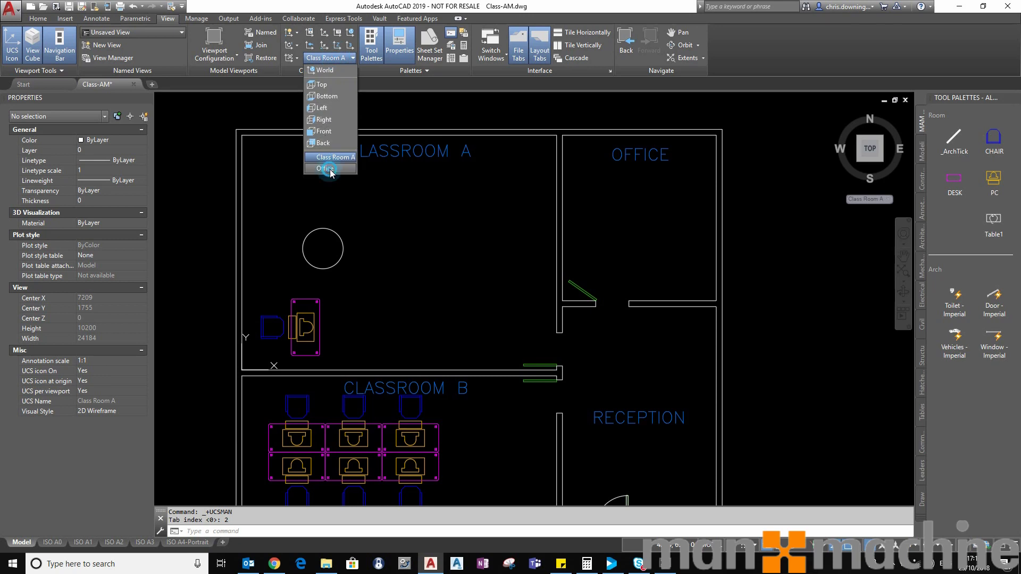
click(325, 169)
click(567, 266)
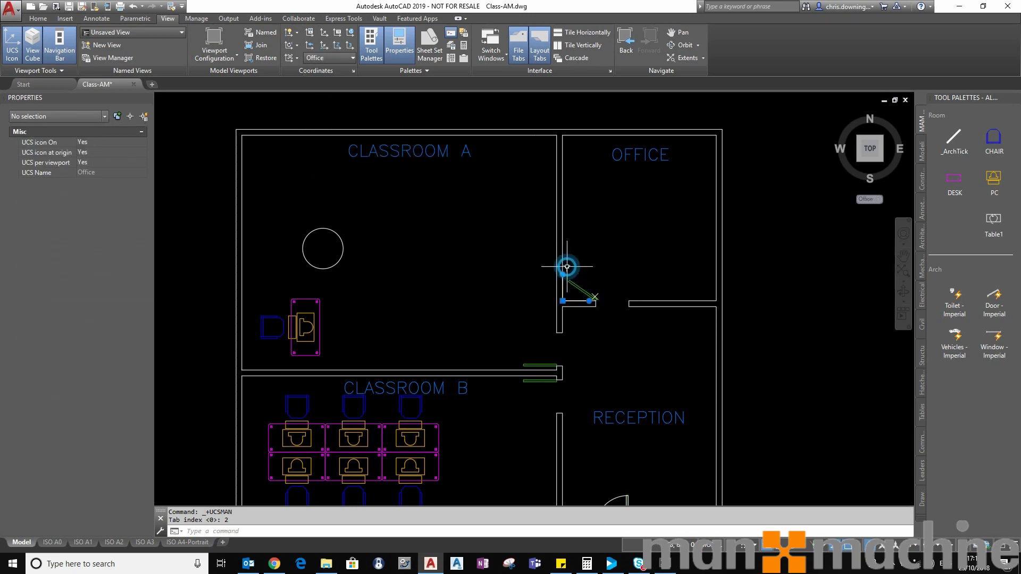
click(328, 58)
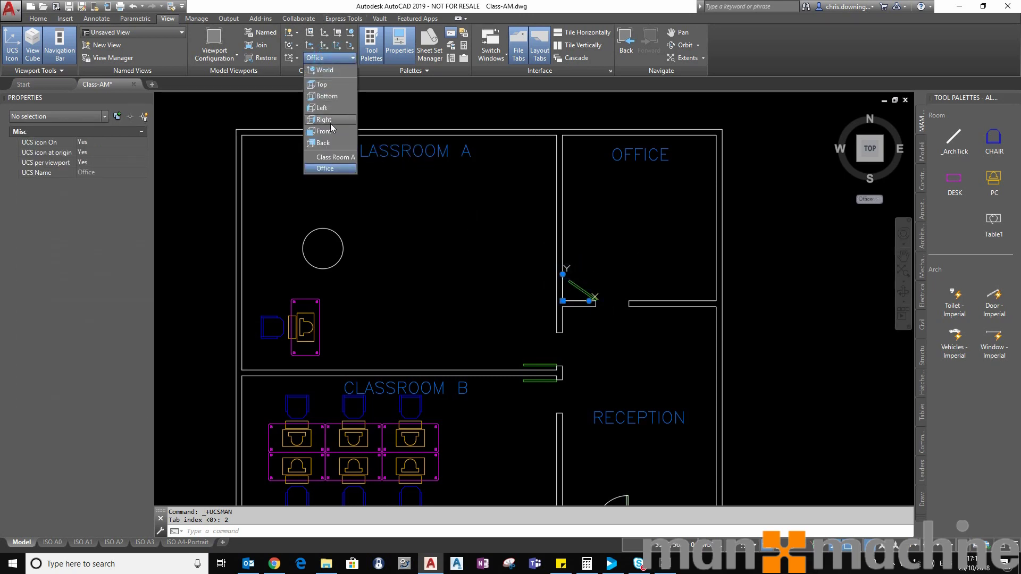
click(334, 157)
click(329, 58)
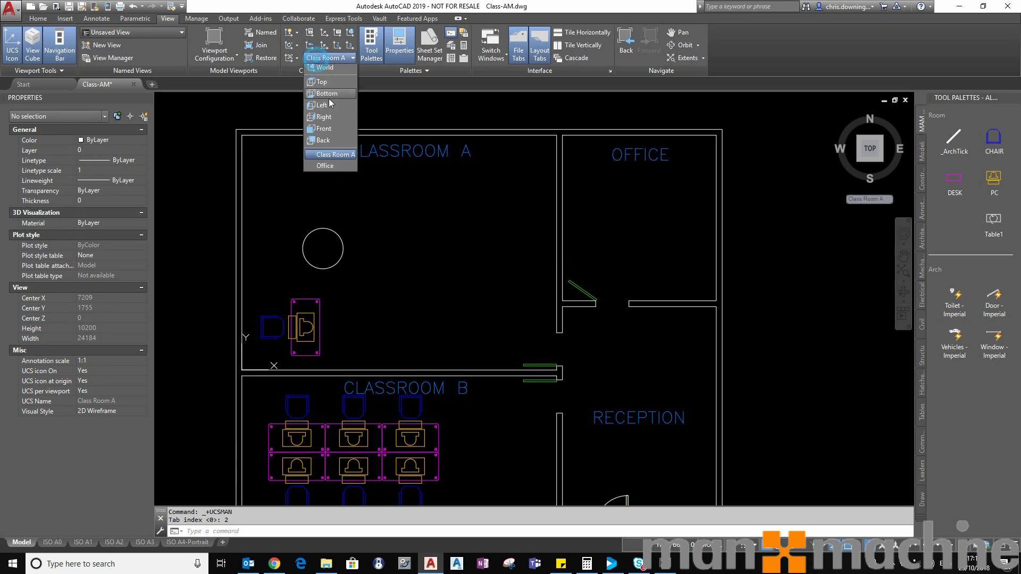
click(332, 168)
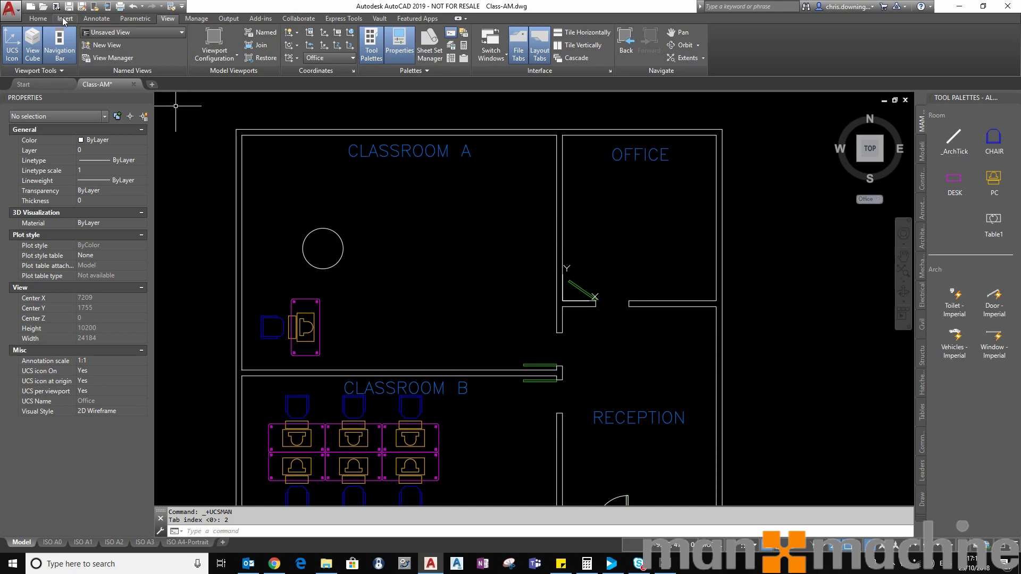
- Draw a circle centred at 1000,500 in the Office UCS, with a radius of 100
click(38, 19)
click(61, 41)
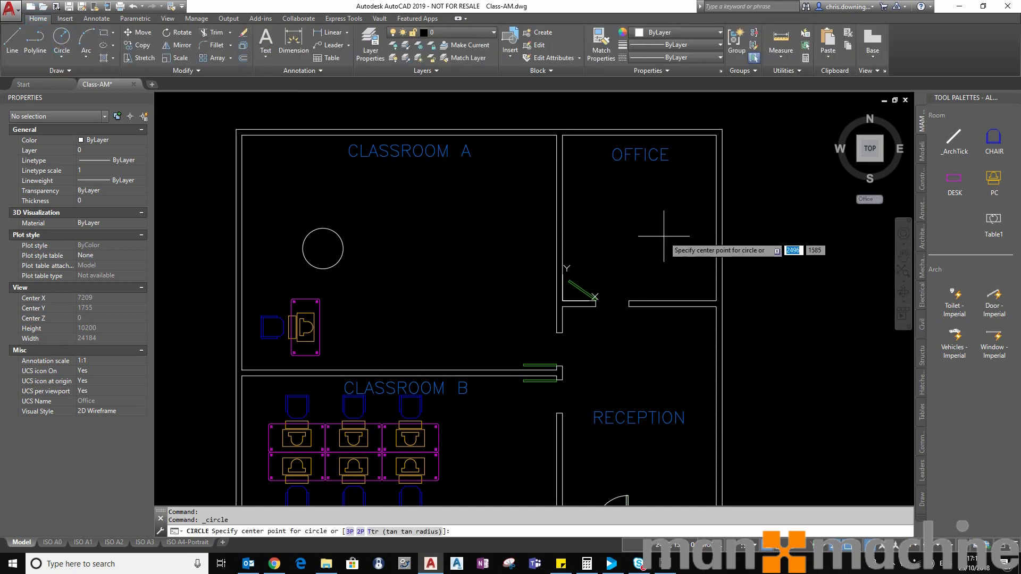
text(1000)
key(Tab)
text(50)
text(0)
key(Return)
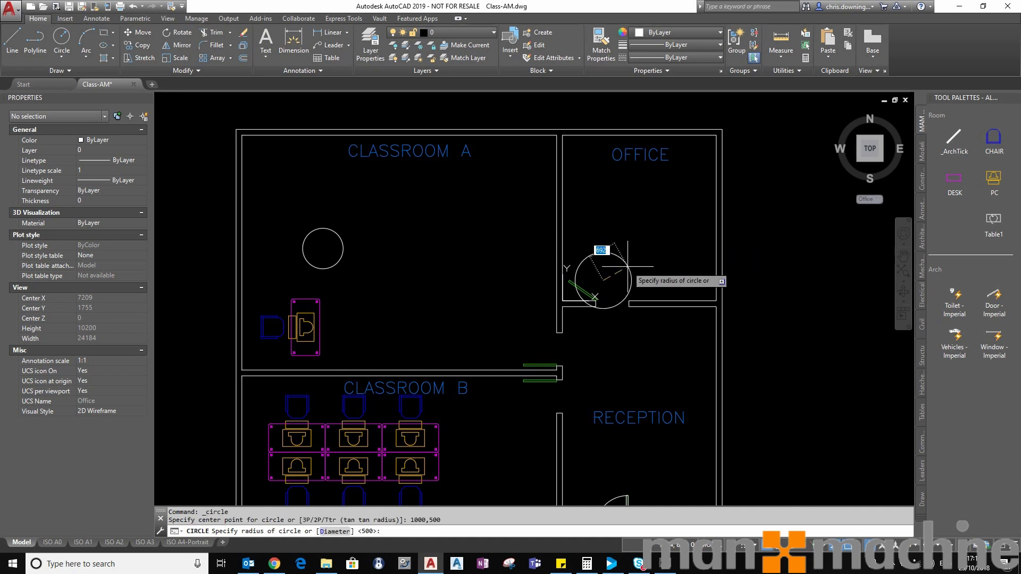
text(100)
key(Return)
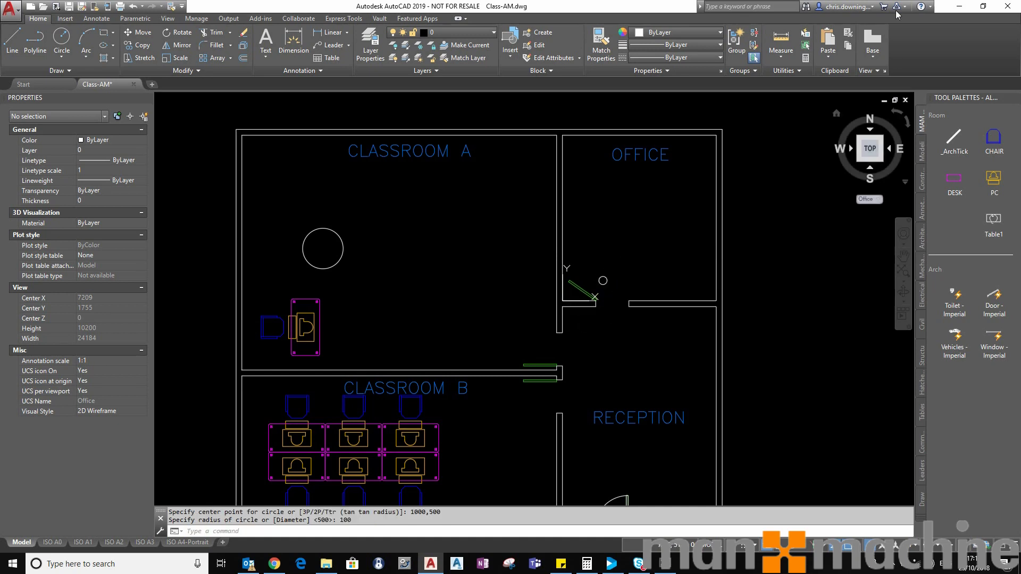
- Measure the distance from the small circle's centre to the Office's lower-left inside corner
click(774, 33)
click(602, 280)
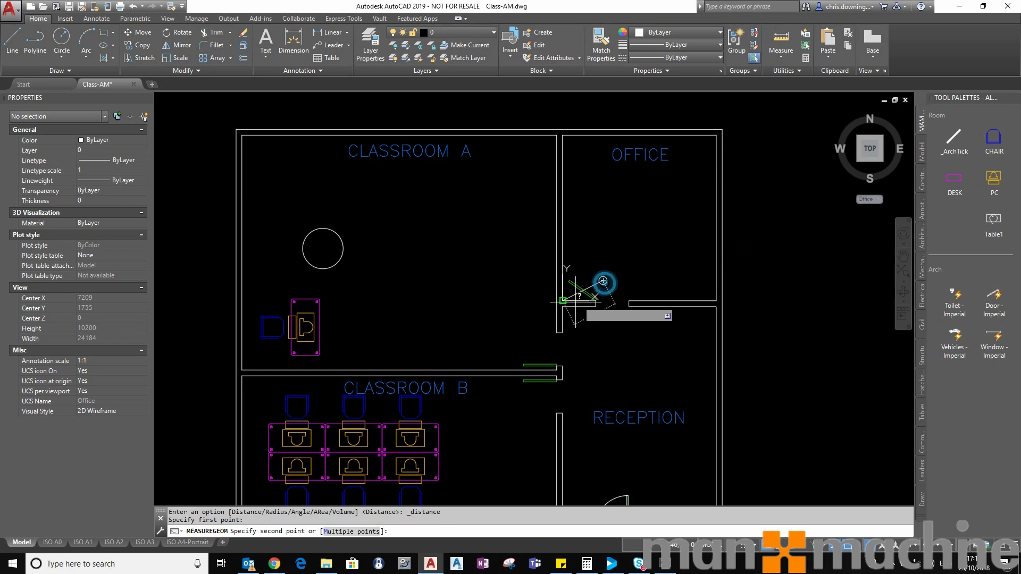
click(563, 306)
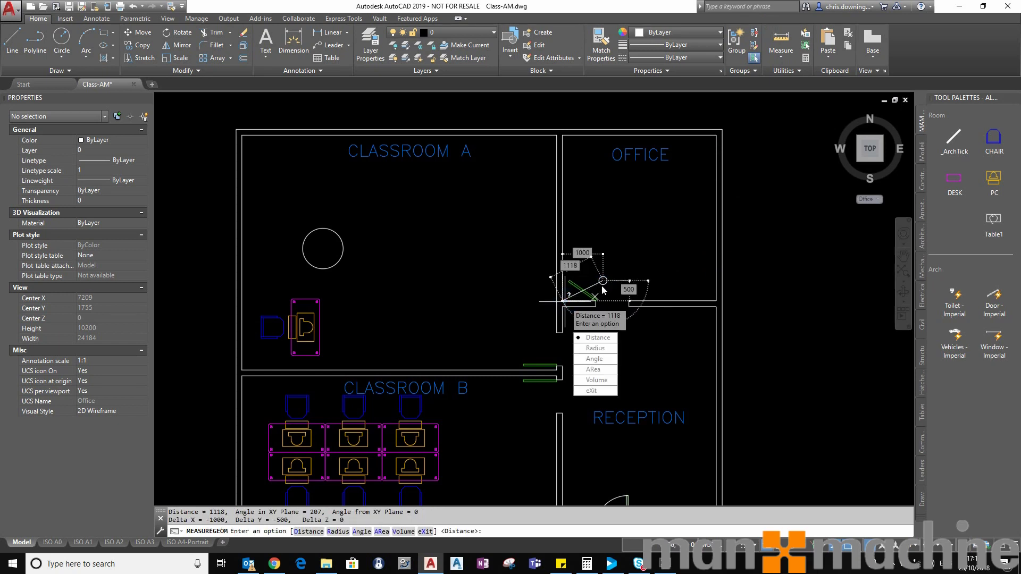
scroll(604, 290, up, 2)
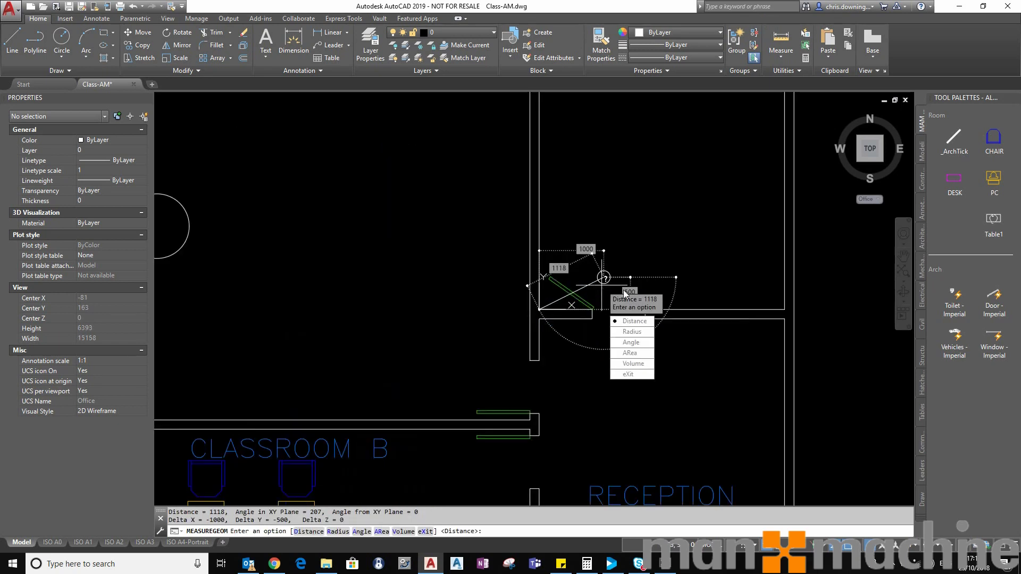